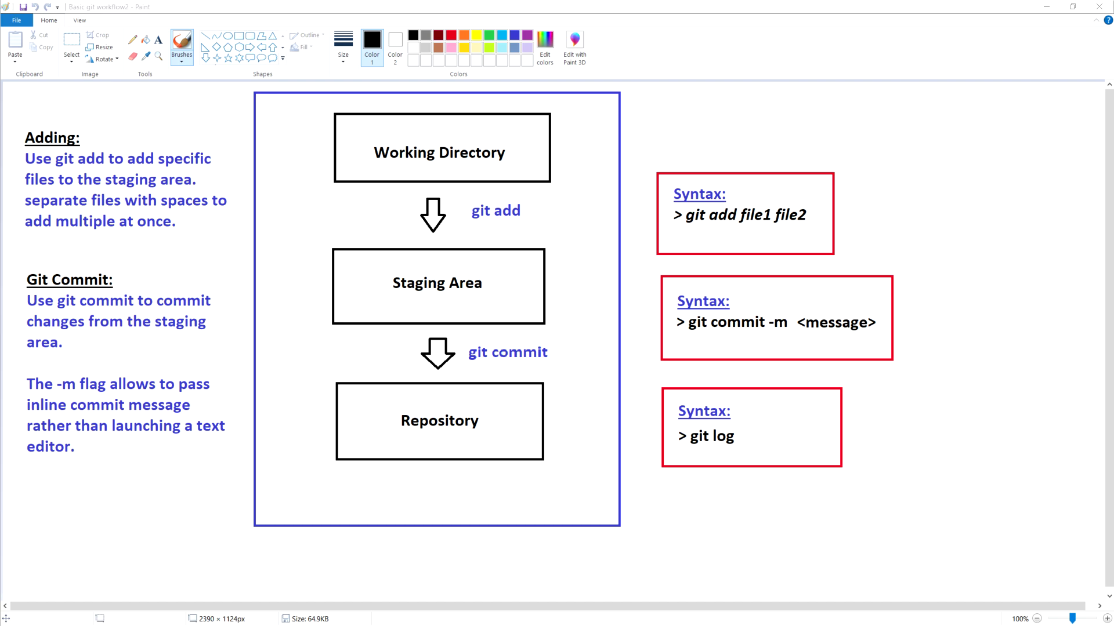
# Switch from the Paint git workflow diagram to the Ubuntu terminal in VirtualBox
pyautogui.hotkey('alt', 'Tab')
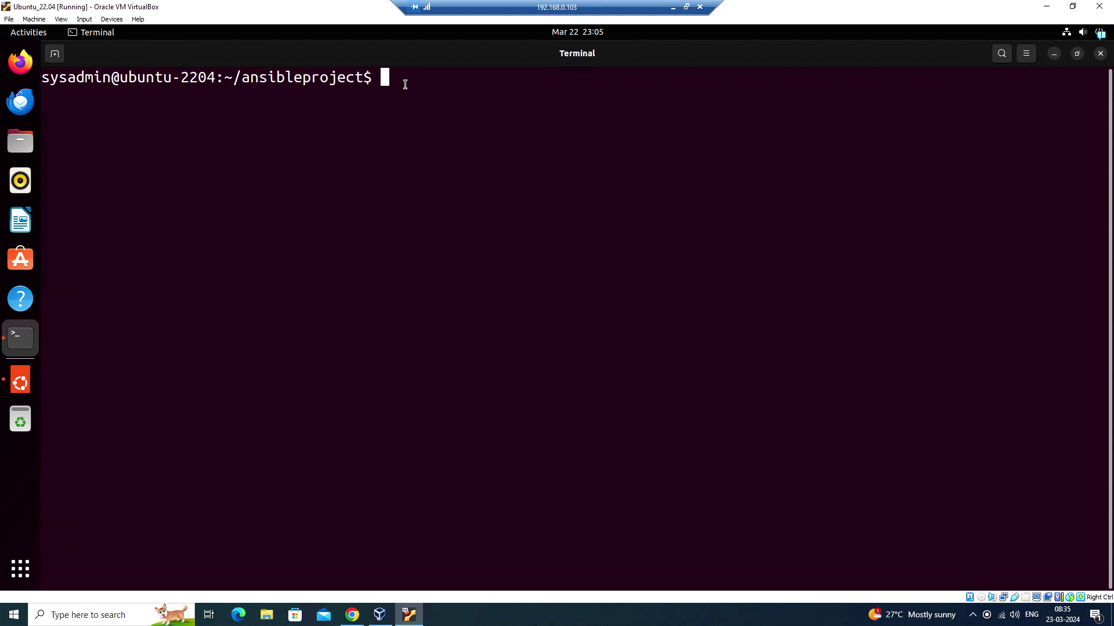
pyautogui.write('git status')
# Check git status for a clean master, list inventory and package, and enter vi inventory
pyautogui.press('Return')
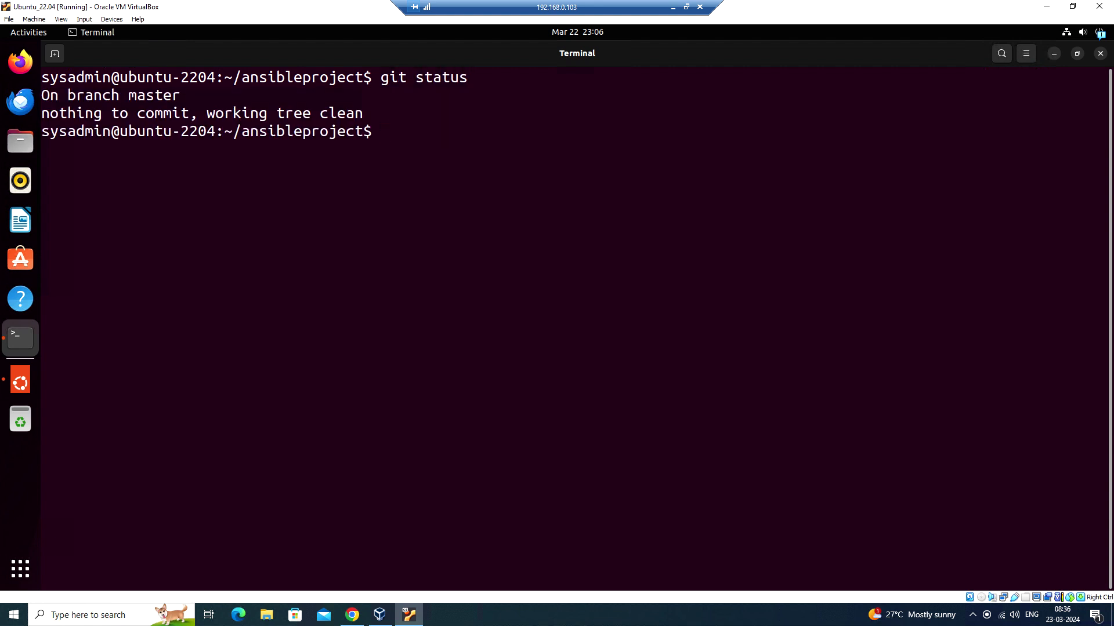
pyautogui.write('ls')
pyautogui.press('Return')
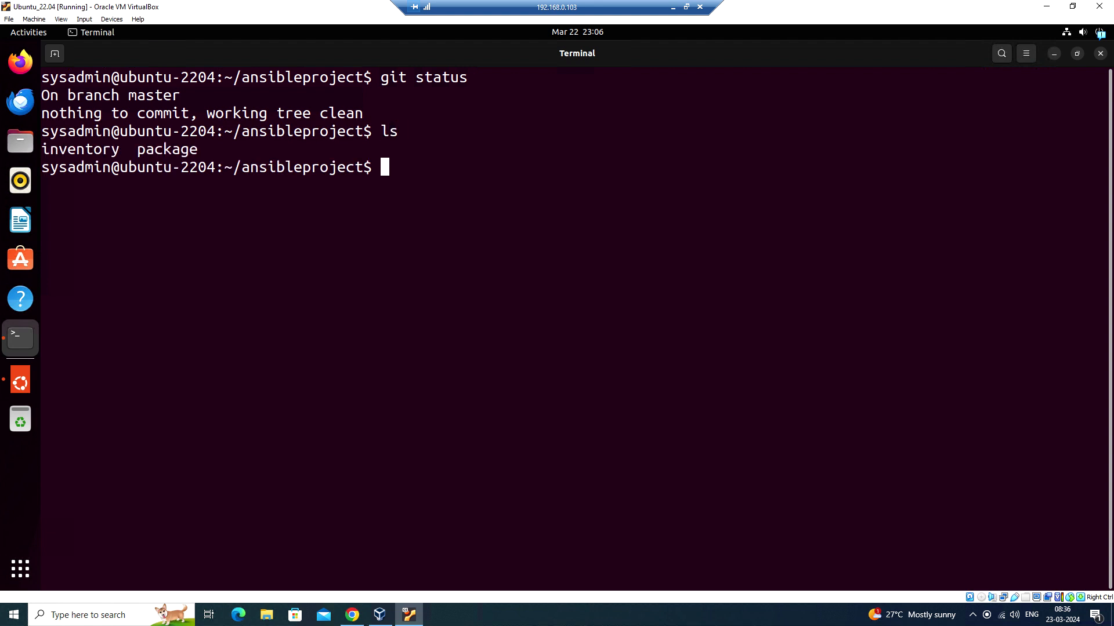
pyautogui.write('vi')
pyautogui.write(' inv')
pyautogui.press('Tab')
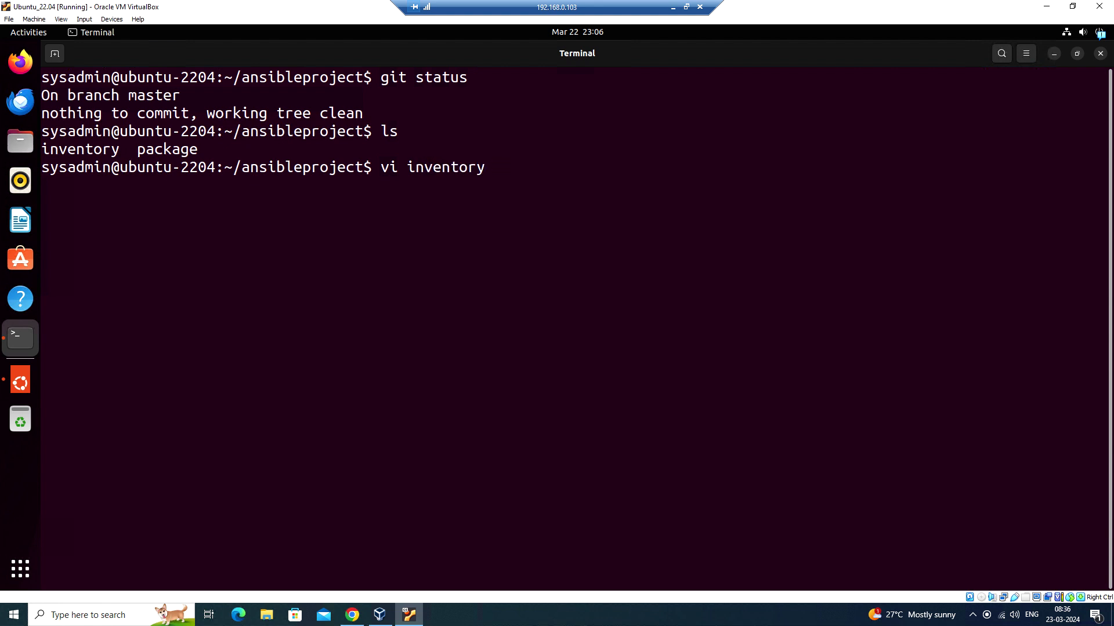
# Add host serverd.acg.com under the test group in inventory and save with :wq
pyautogui.press('Return')
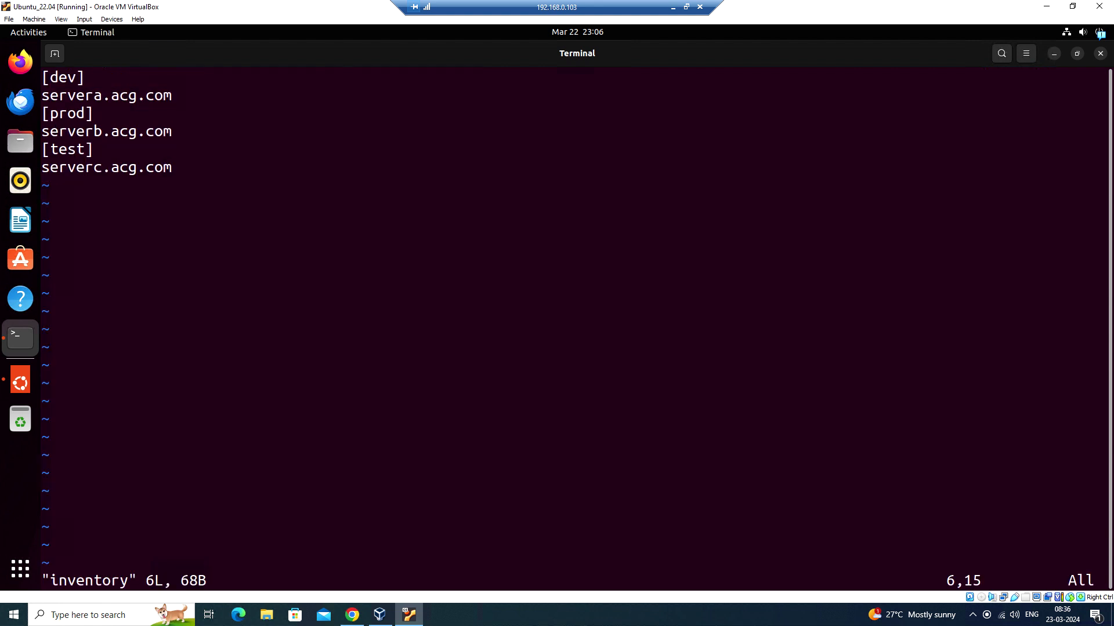
pyautogui.write('o')
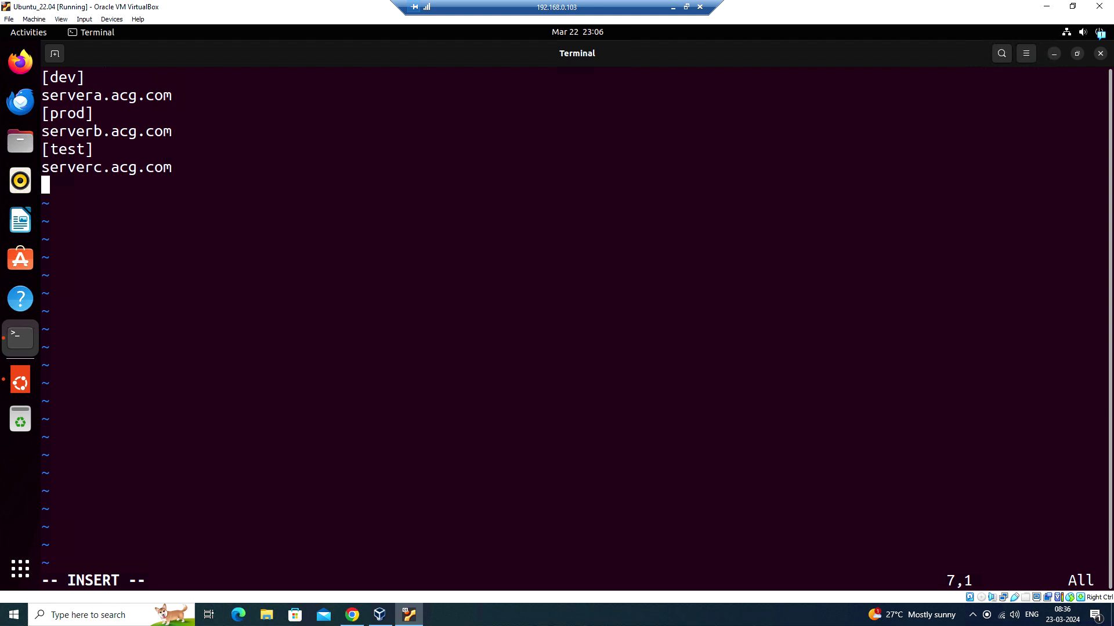
pyautogui.write('serverd.acg.com')
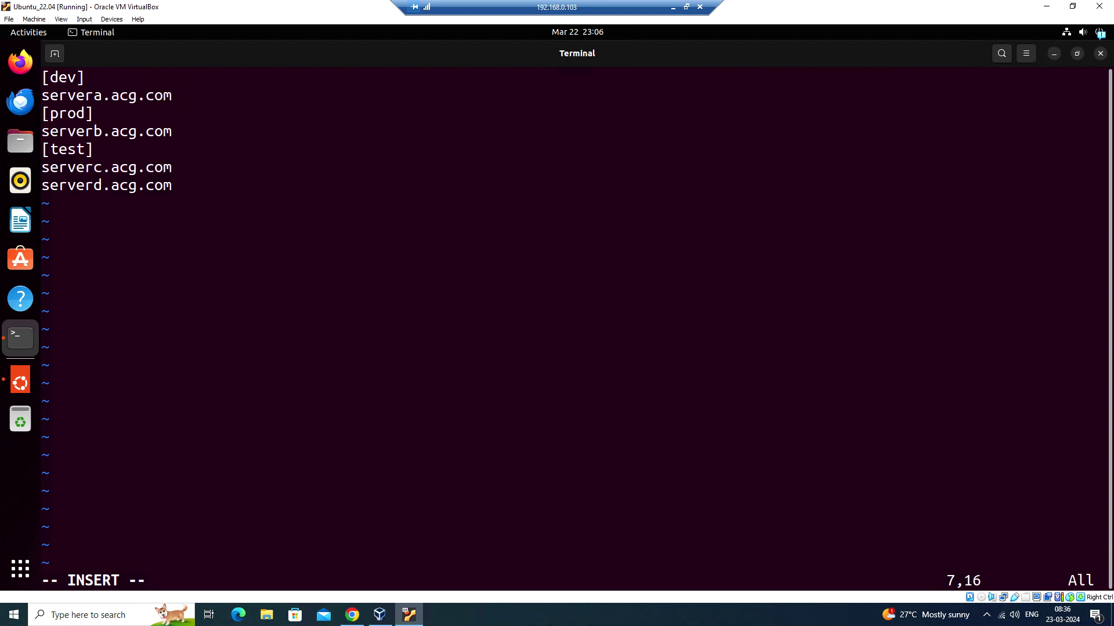
pyautogui.press('Escape')
pyautogui.write(':wq')
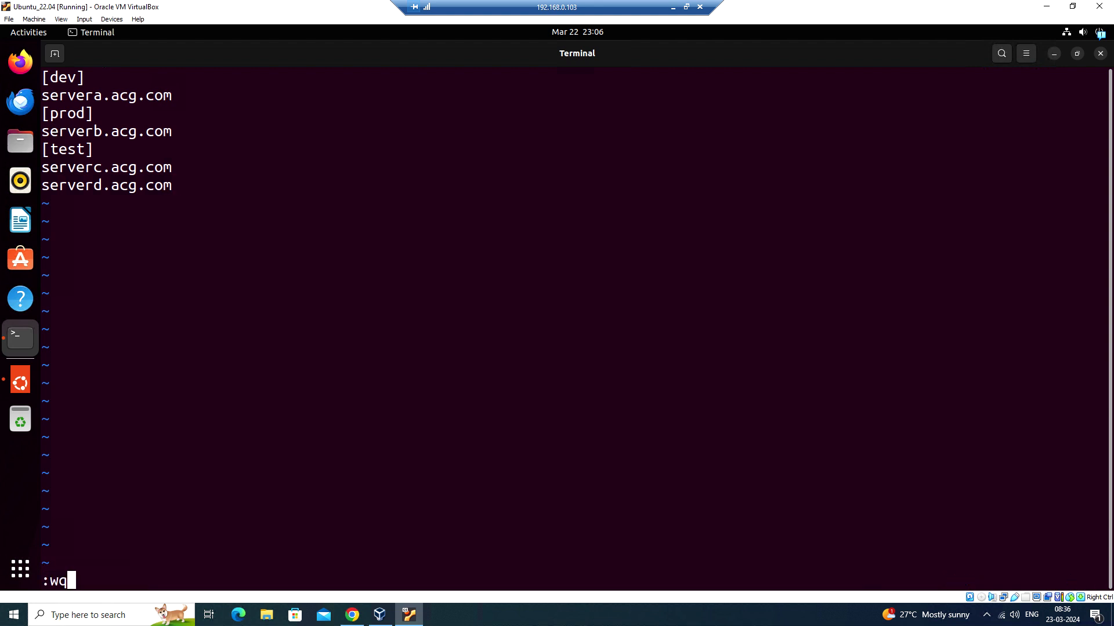
pyautogui.press('Return')
pyautogui.write('git')
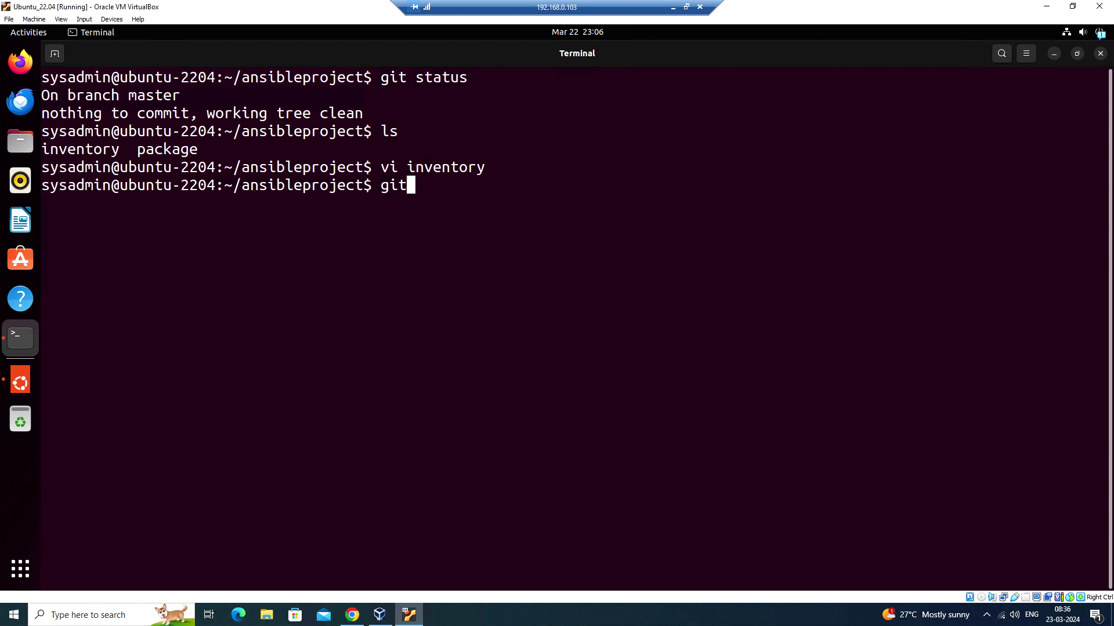
pyautogui.write(' status')
# Check status, stage everything with git add ., and confirm inventory is staged
pyautogui.press('Return')
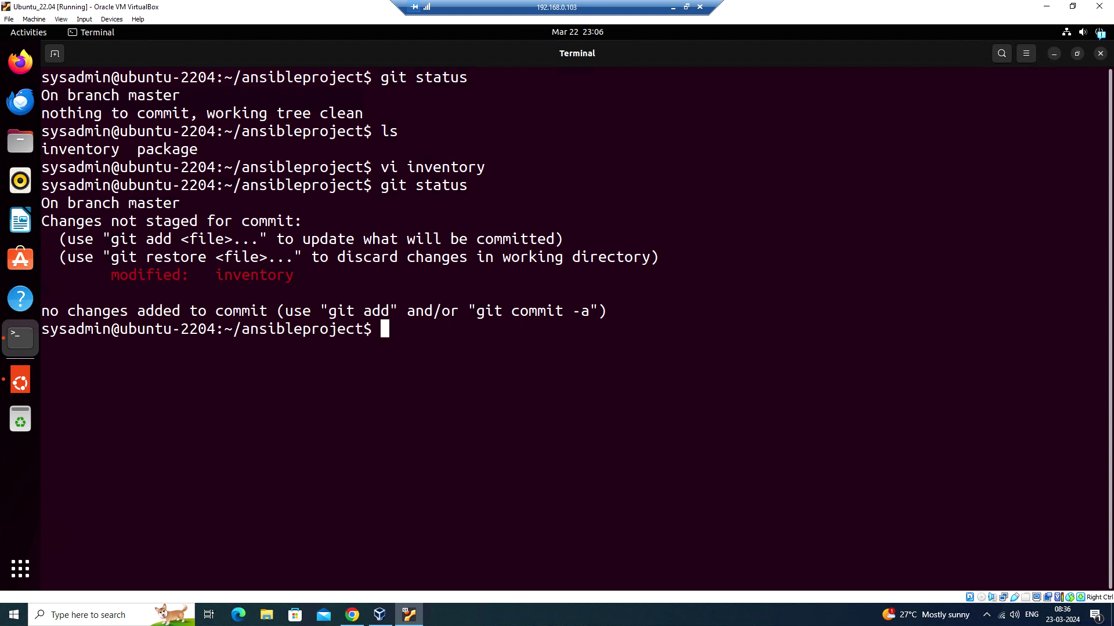
pyautogui.write('git')
pyautogui.write(' ad')
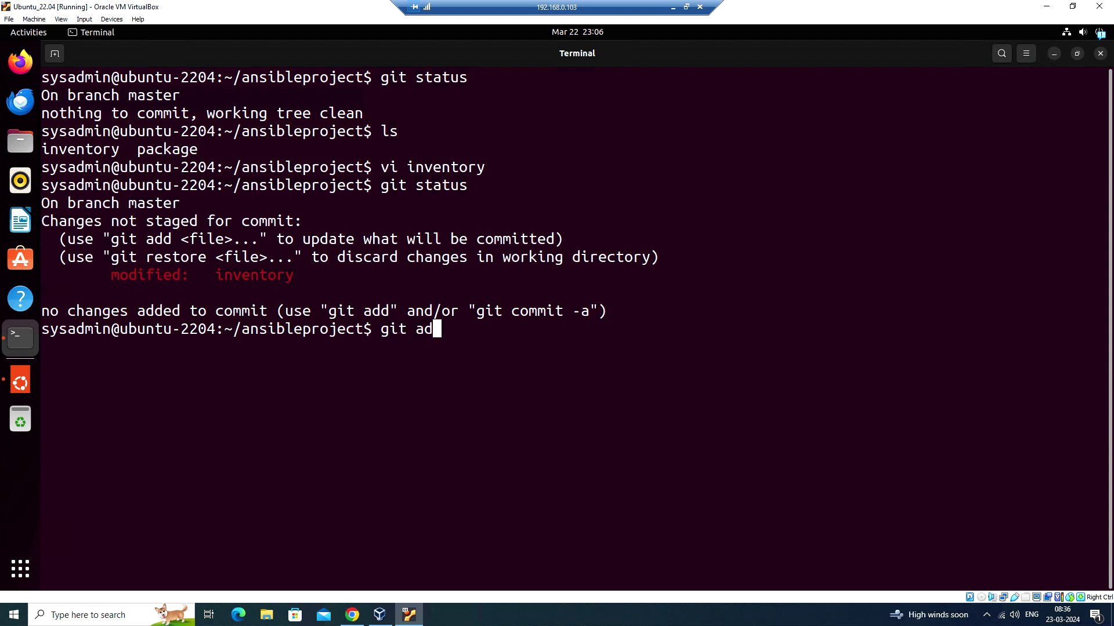
pyautogui.write('d ')
pyautogui.write('.')
pyautogui.press('Return')
pyautogui.write('git s')
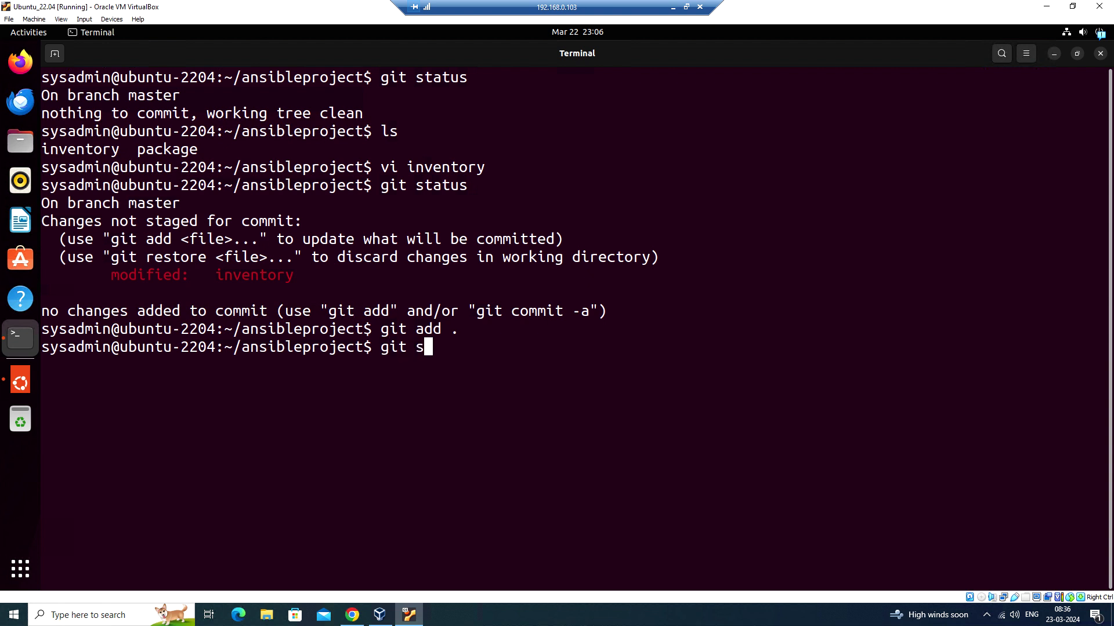
pyautogui.write('tatus')
pyautogui.press('Return')
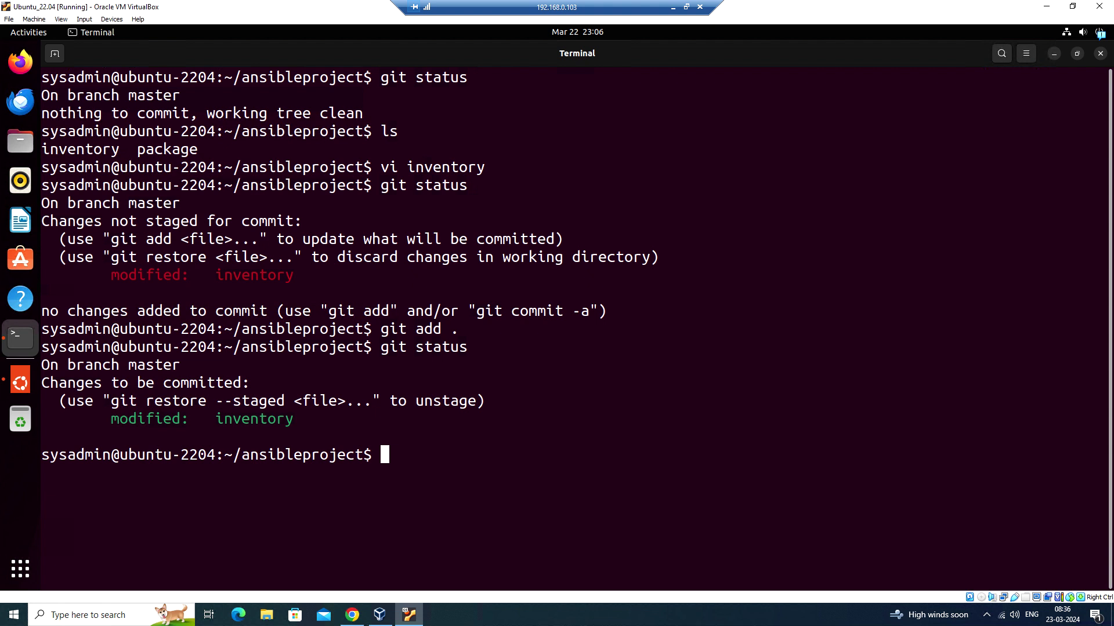
pyautogui.write('gi')
pyautogui.write('t com')
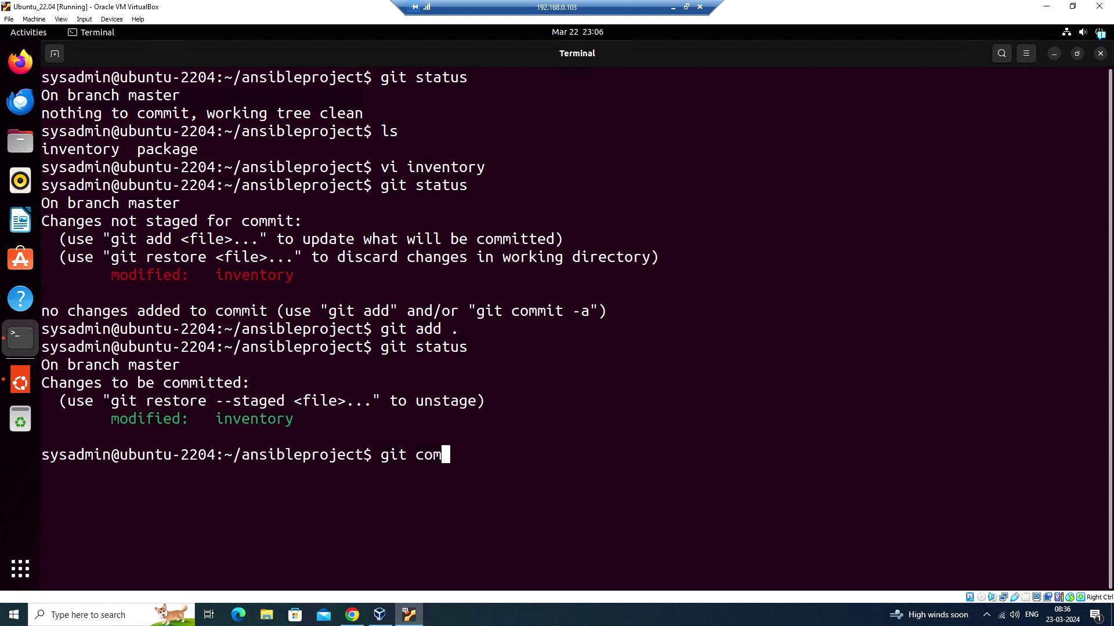
pyautogui.write('mit .')
# Run git commit . to bring up vim with COMMIT_EDITMSG for the inventory change
pyautogui.press('Return')
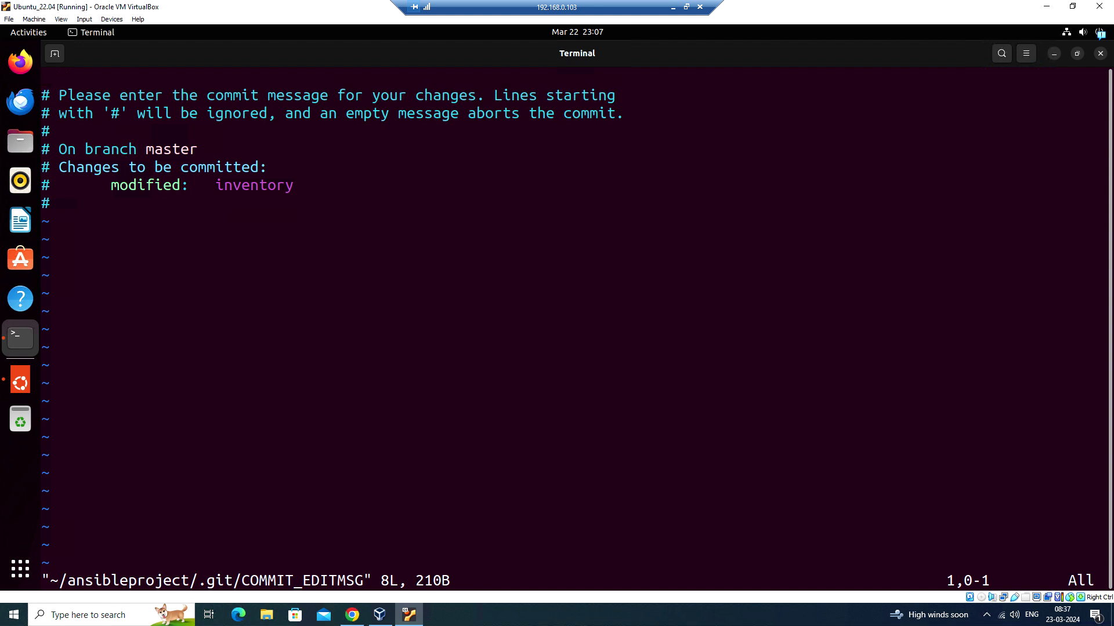
# Write the message 'added host to test group inventory' in vim and save it with :wq
pyautogui.press('i')
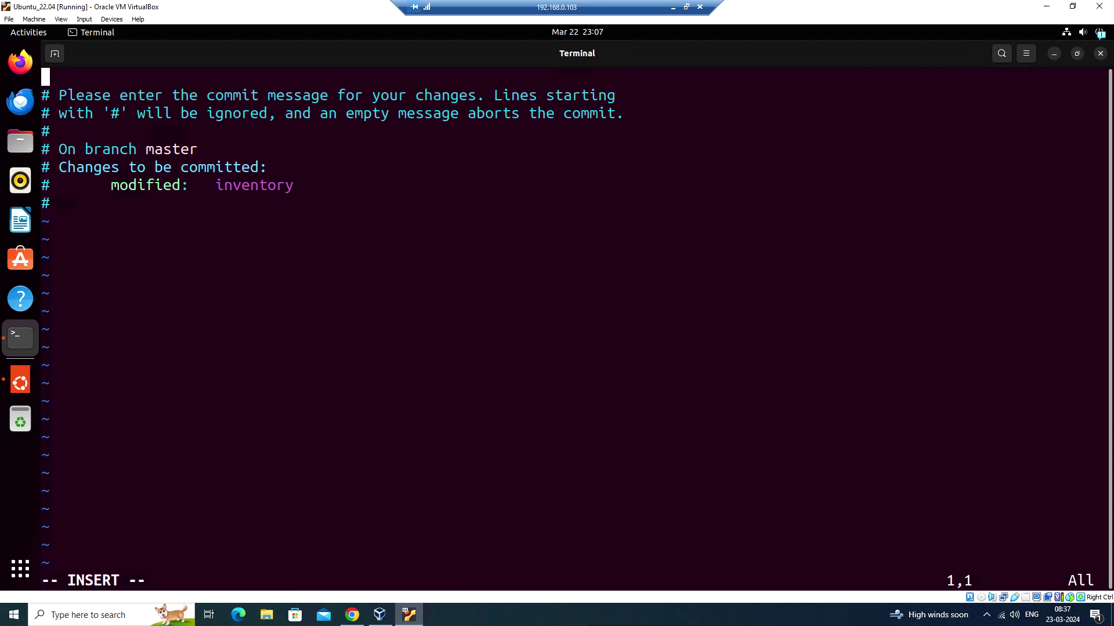
pyautogui.press('Return')
pyautogui.press('Up')
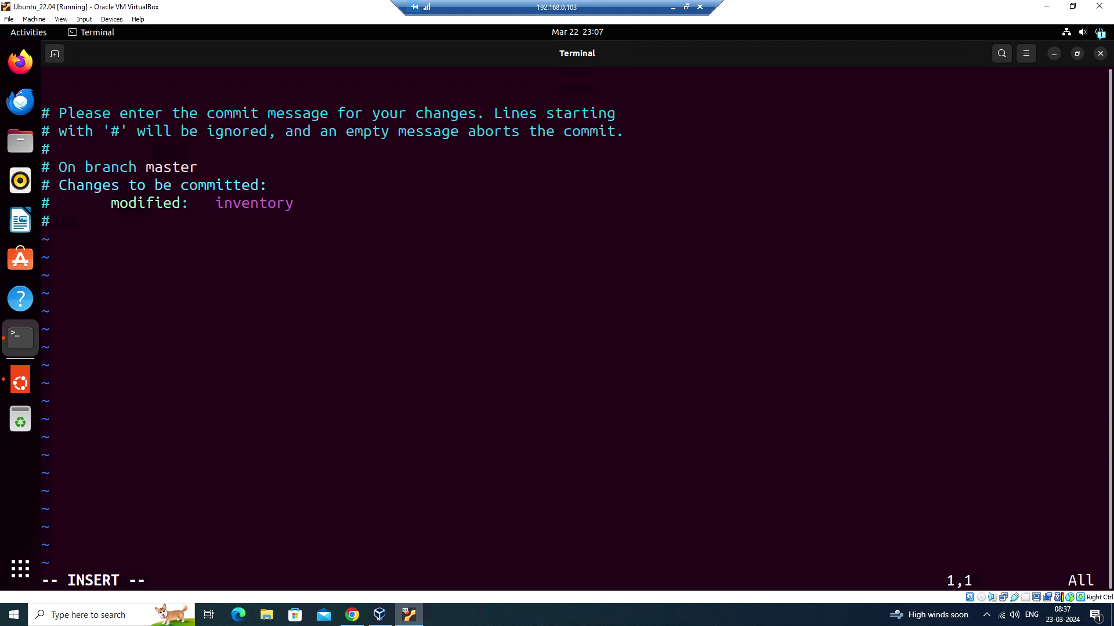
pyautogui.write('add')
pyautogui.write('ed ')
pyautogui.write('host to t')
pyautogui.press('BackSpace')
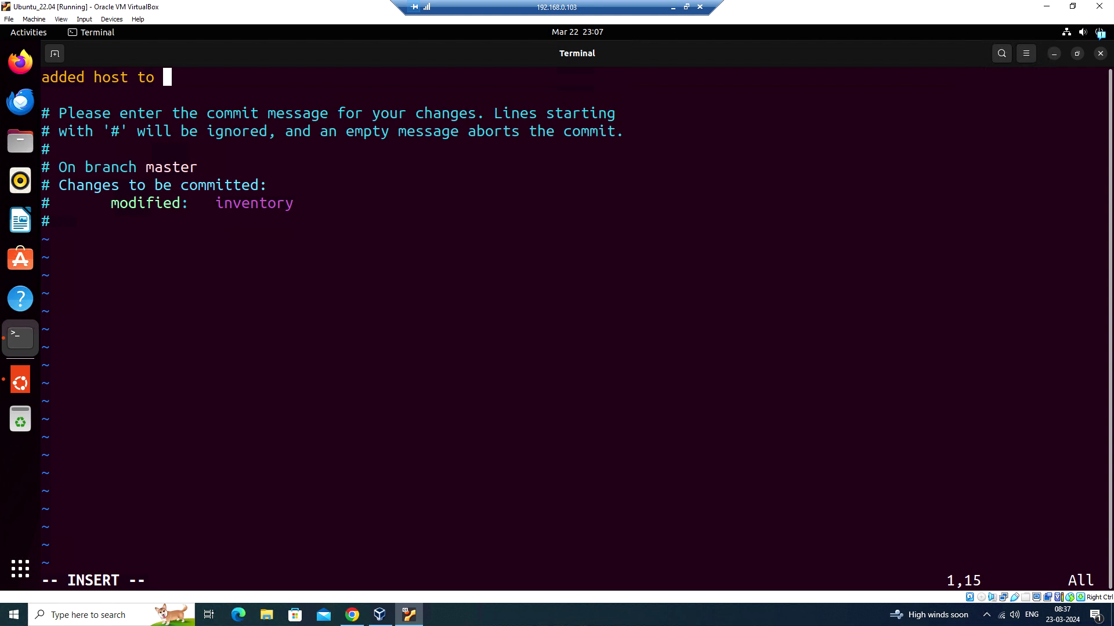
pyautogui.write('test')
pyautogui.write(' group in')
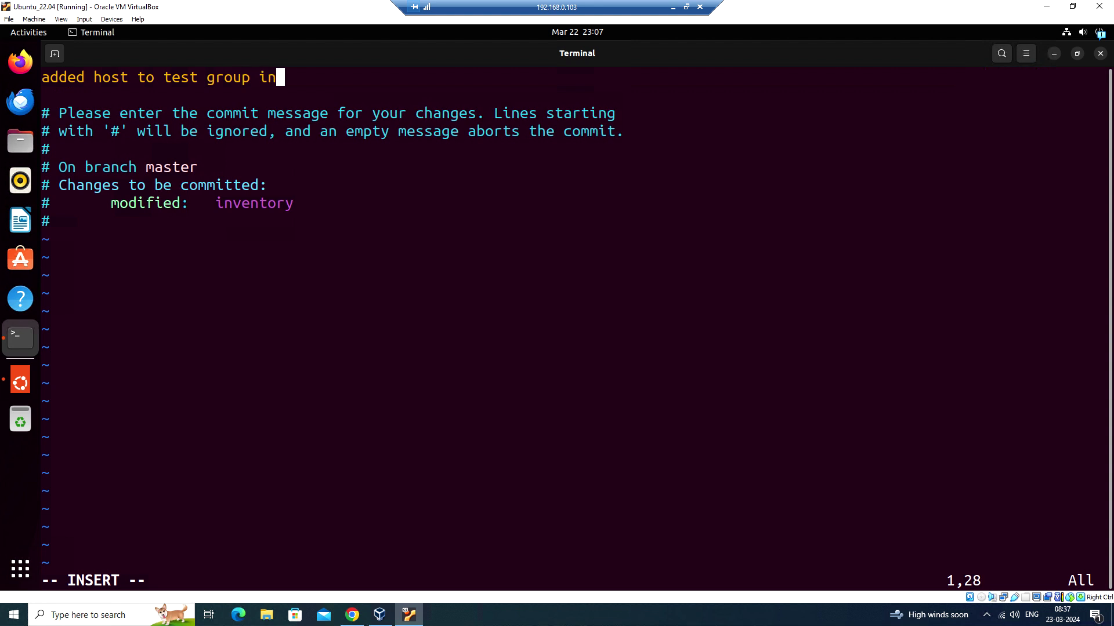
pyautogui.write('ventory')
pyautogui.press('Escape')
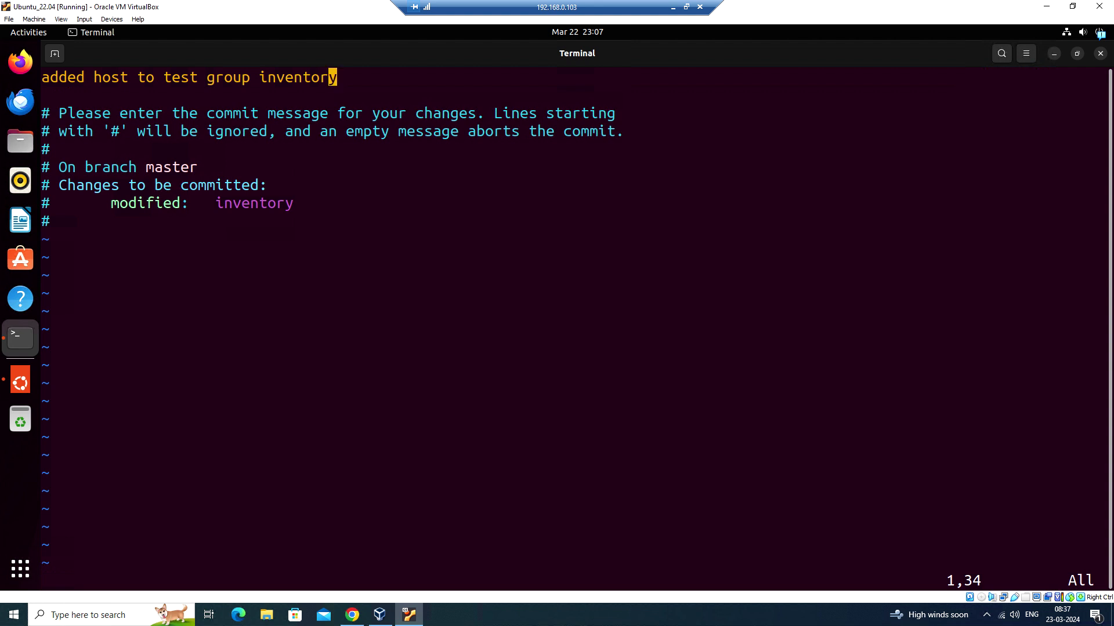
pyautogui.write(':')
pyautogui.write('wq')
pyautogui.press('Return')
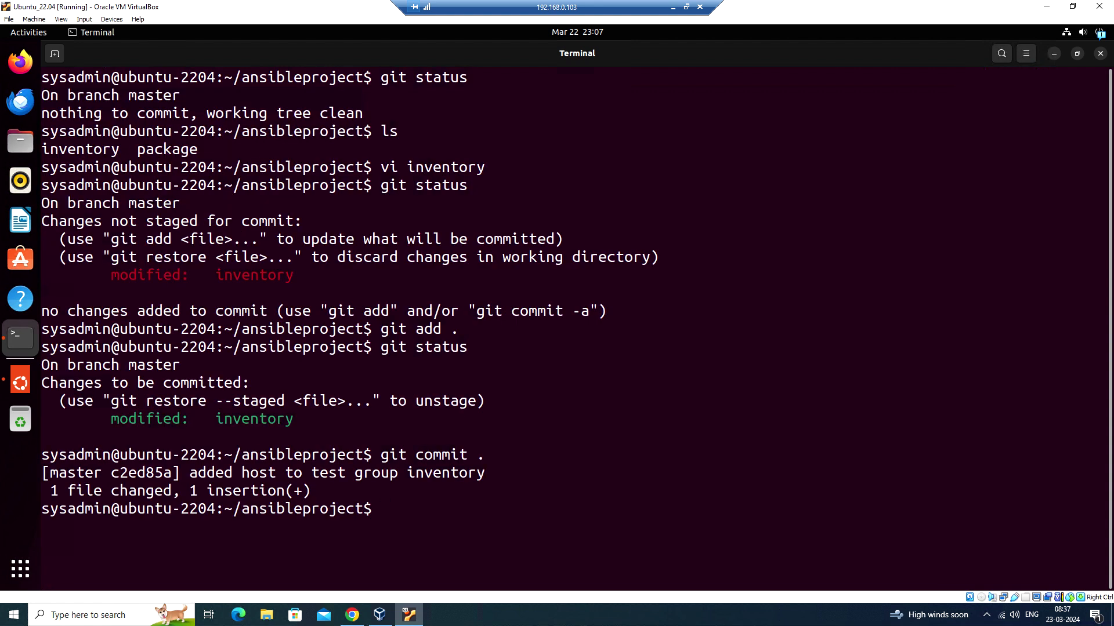
pyautogui.write('git ')
pyautogui.write('status')
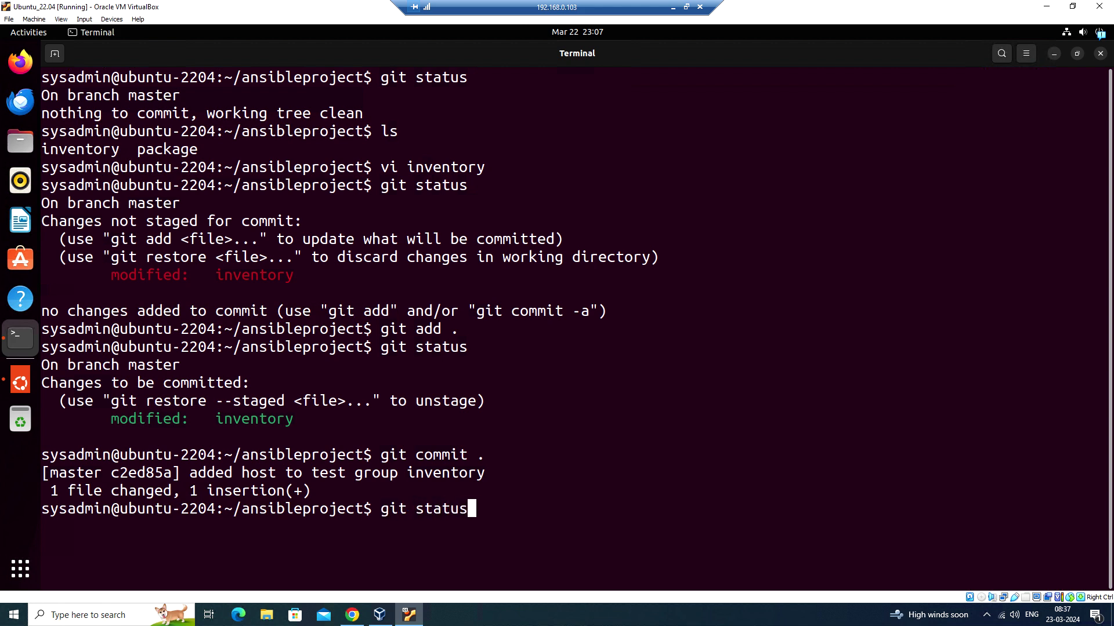
# Run git status to confirm master is clean with nothing to commit
pyautogui.press('Return')
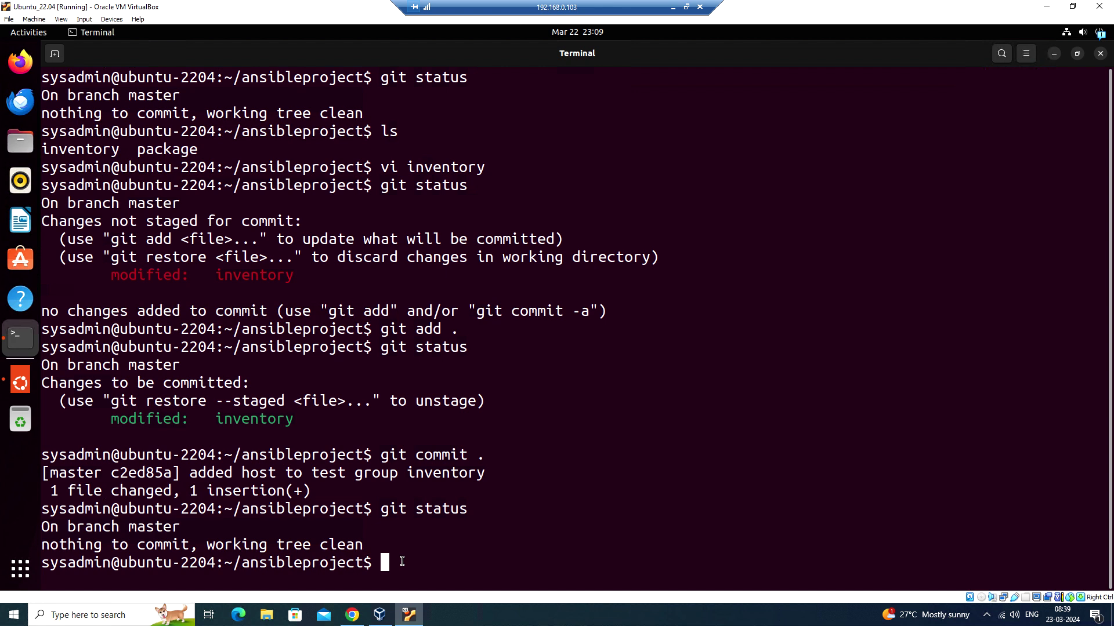
pyautogui.write('git ')
pyautogui.write('config')
pyautogui.write(' co')
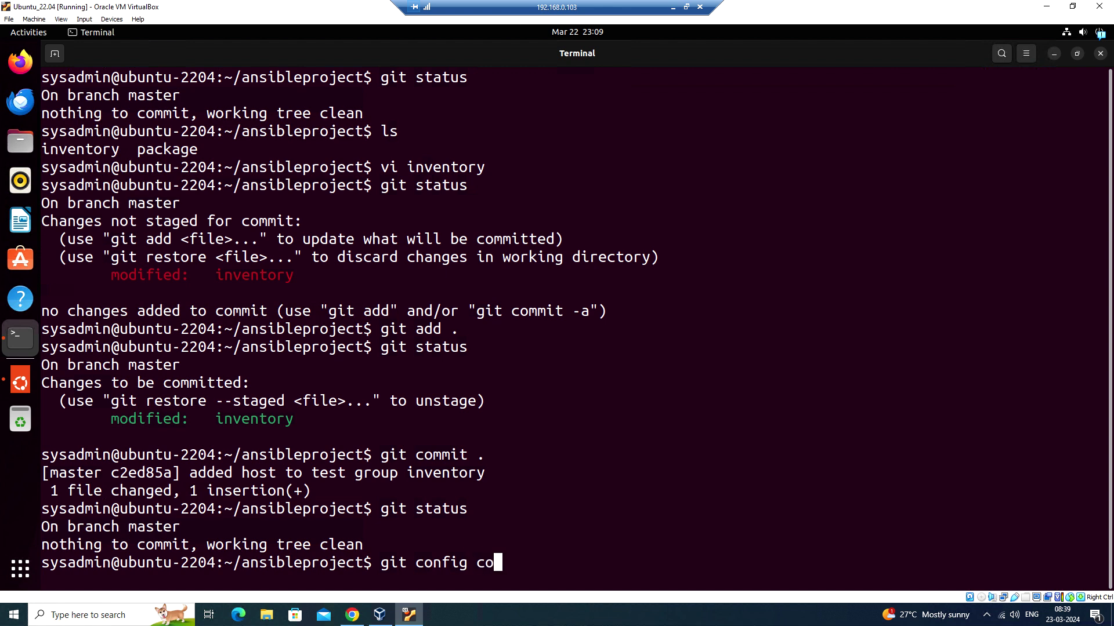
pyautogui.write('re.editor')
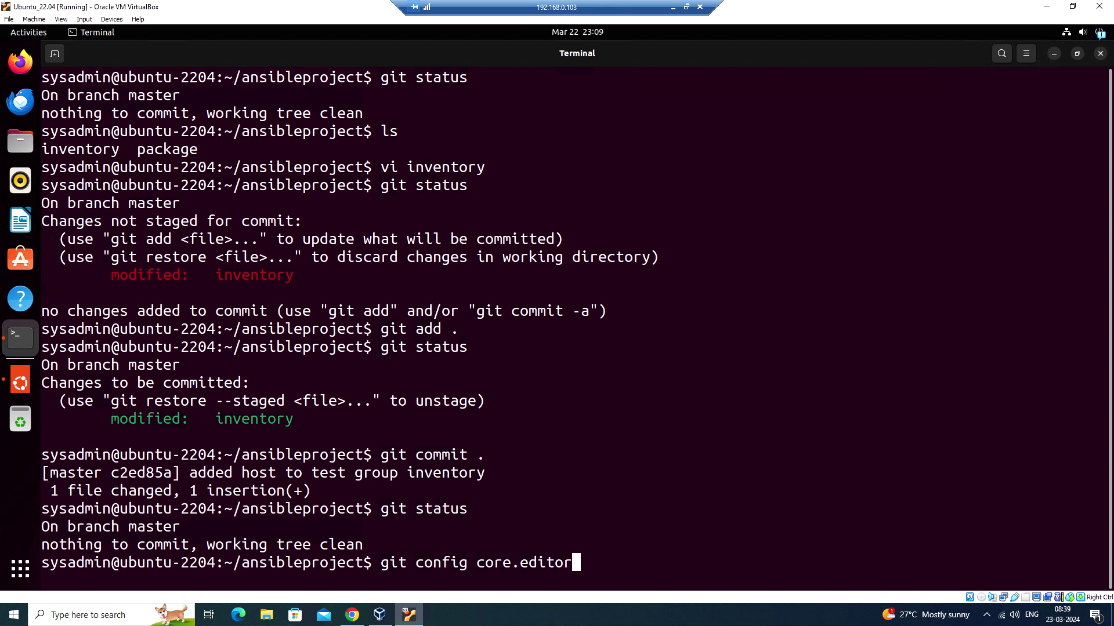
# Query git config core.editor and highlight the returned vim output
pyautogui.press('Return')
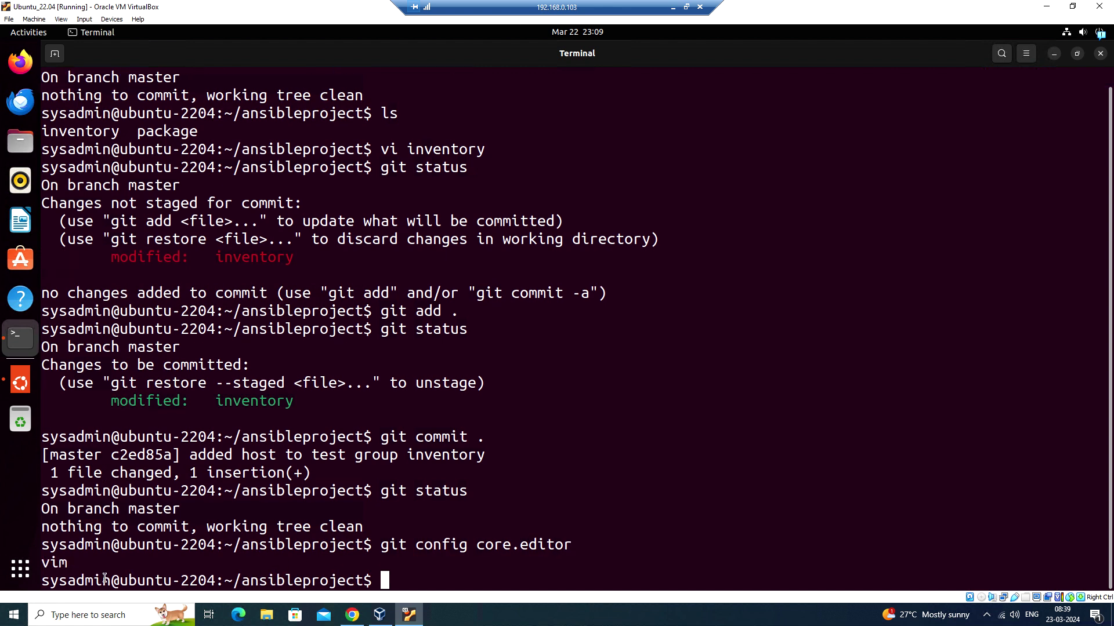
pyautogui.doubleClick(54, 563)
pyautogui.click(470, 579)
pyautogui.write('git ')
pyautogui.write('config --')
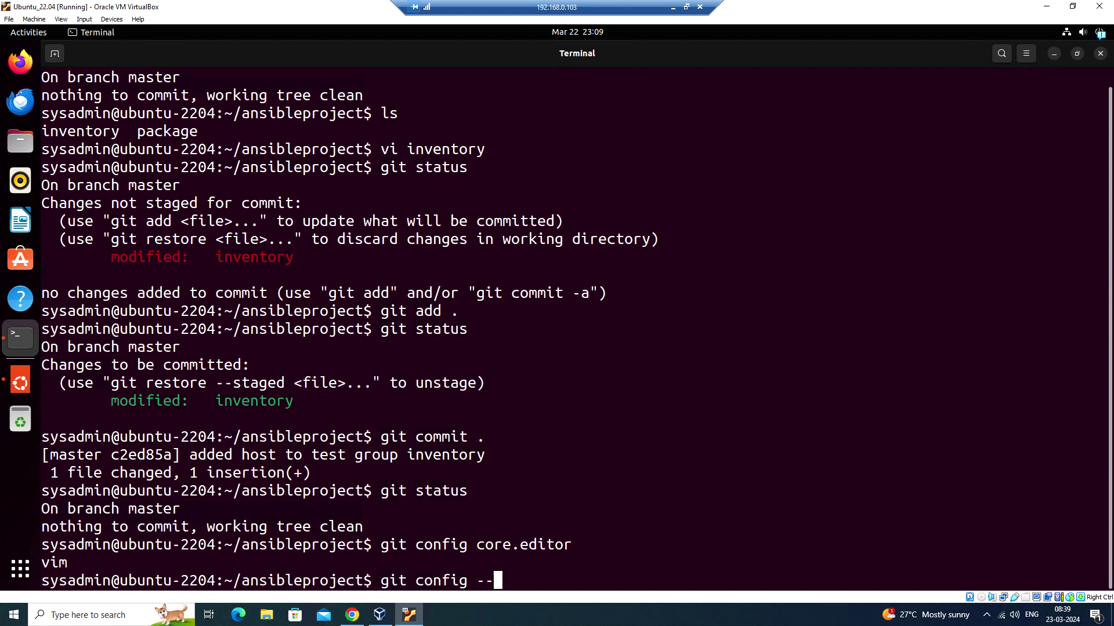
pyautogui.write('global ')
pyautogui.write('core.ed')
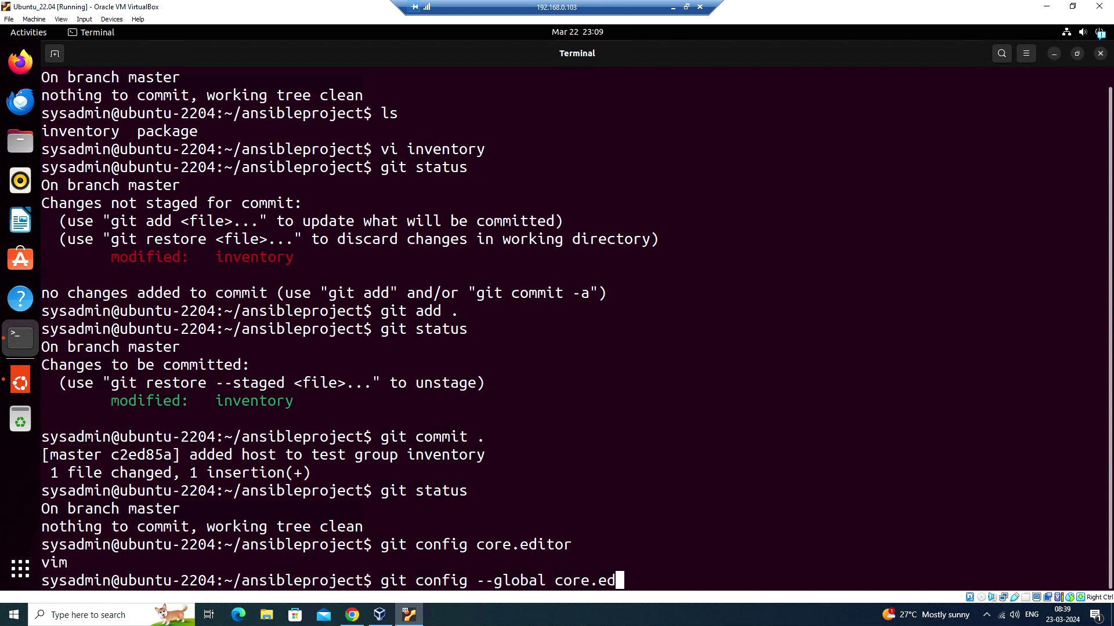
pyautogui.write('itor')
pyautogui.write(' nano')
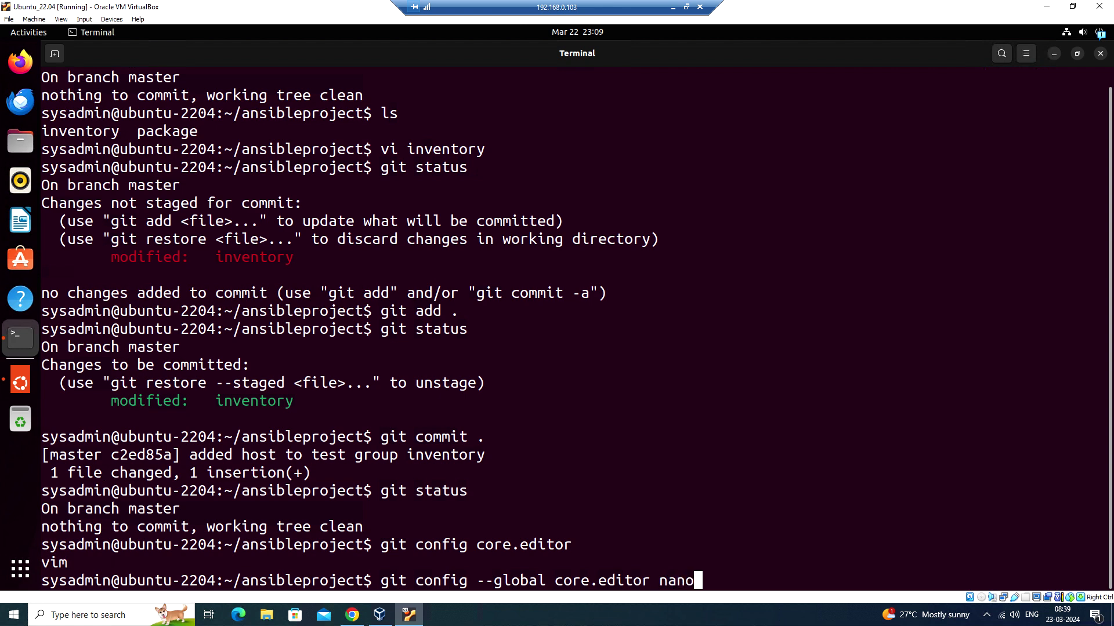
# Set git's global core.editor to nano and verify it now reads nano
pyautogui.press('Return')
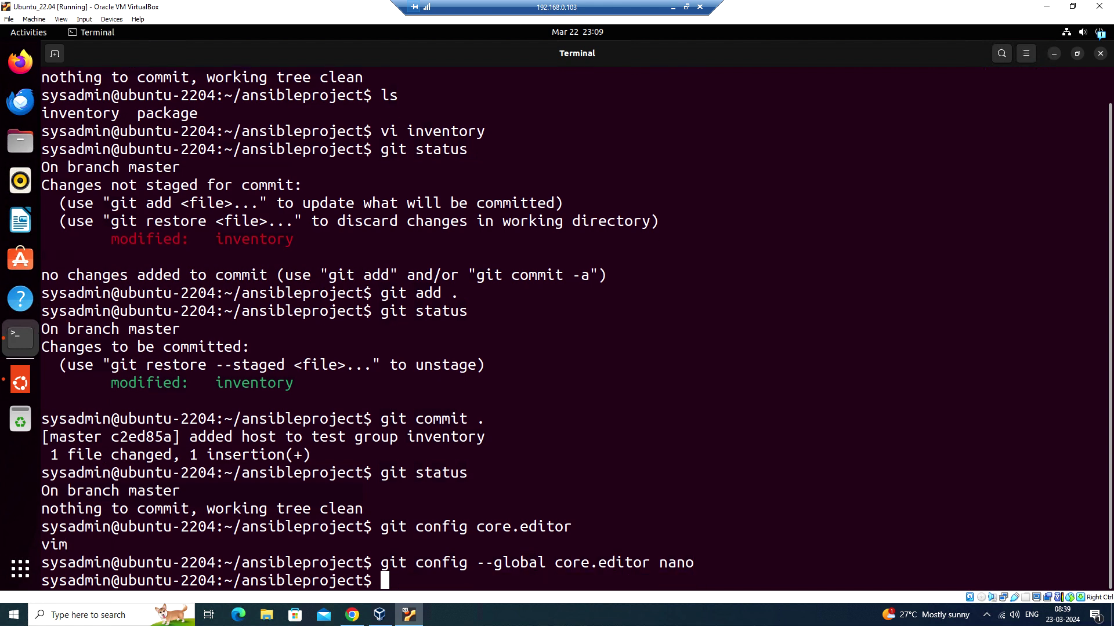
pyautogui.press('Up')
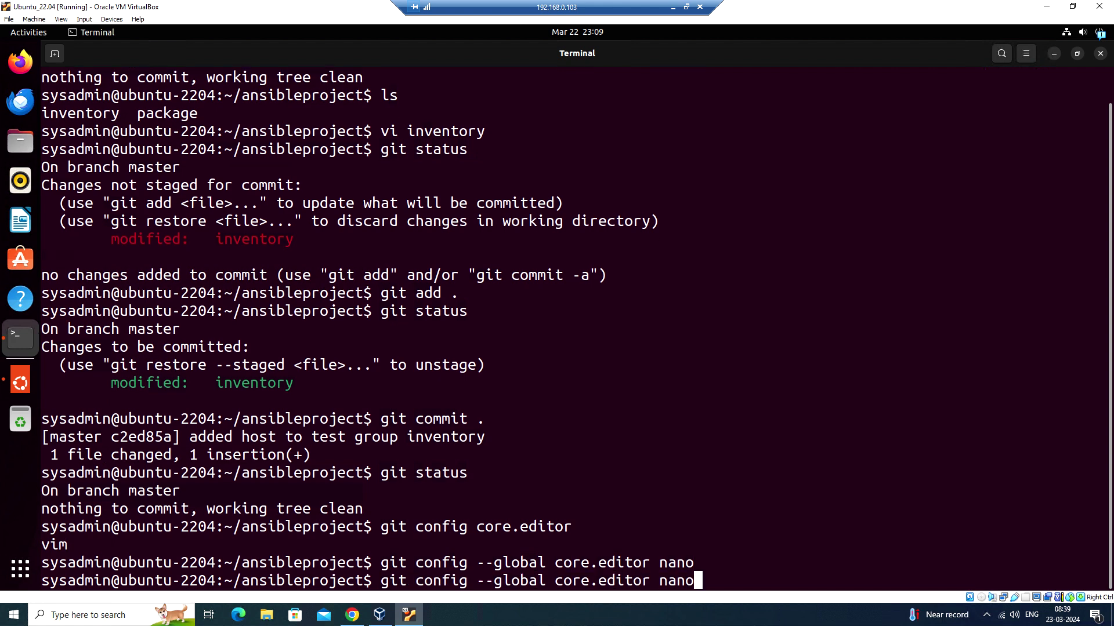
pyautogui.press('Up')
pyautogui.press('Return')
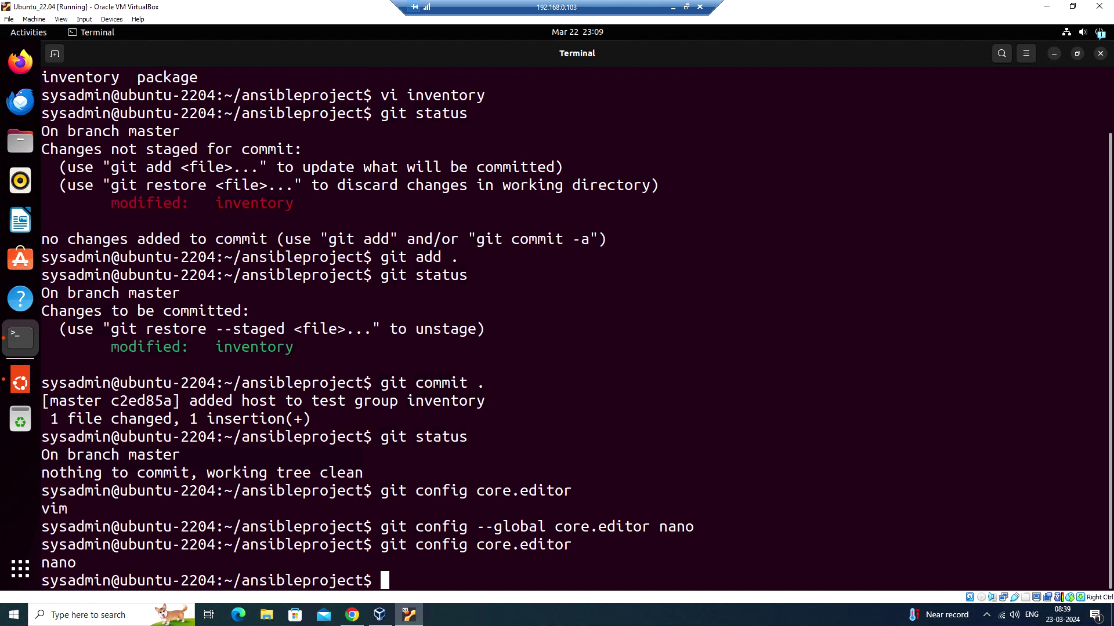
# Set the global core.editor back to vim and confirm the setting reads vim
pyautogui.press('Up')
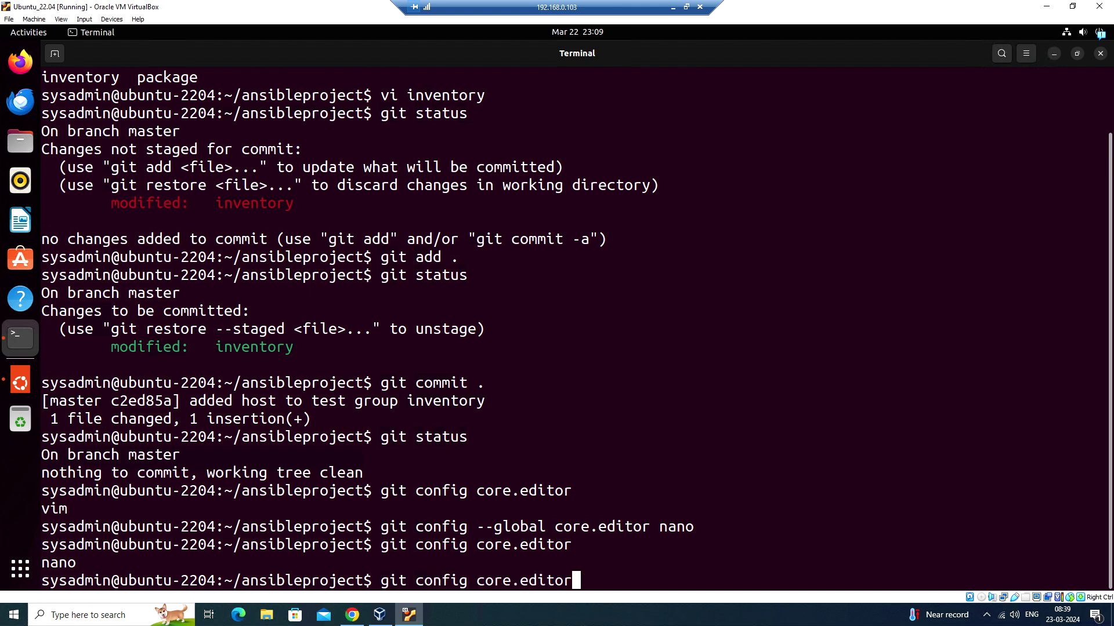
pyautogui.press('Up')
pyautogui.press('BackSpace')
pyautogui.press('BackSpace')
pyautogui.press('BackSpace')
pyautogui.press('BackSpace')
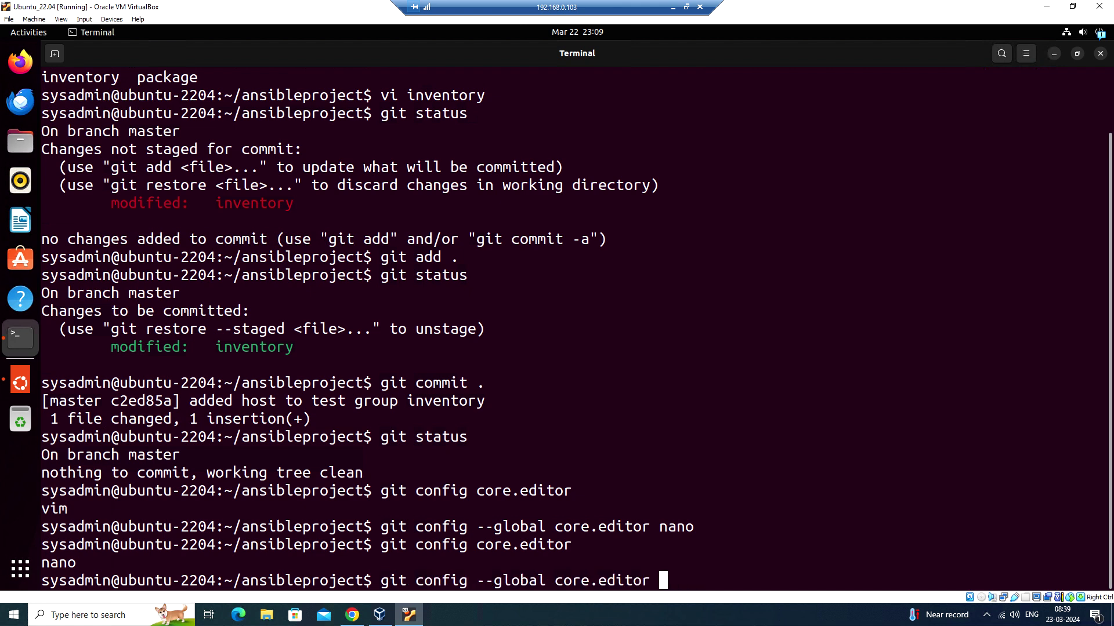
pyautogui.write('vim')
pyautogui.press('Return')
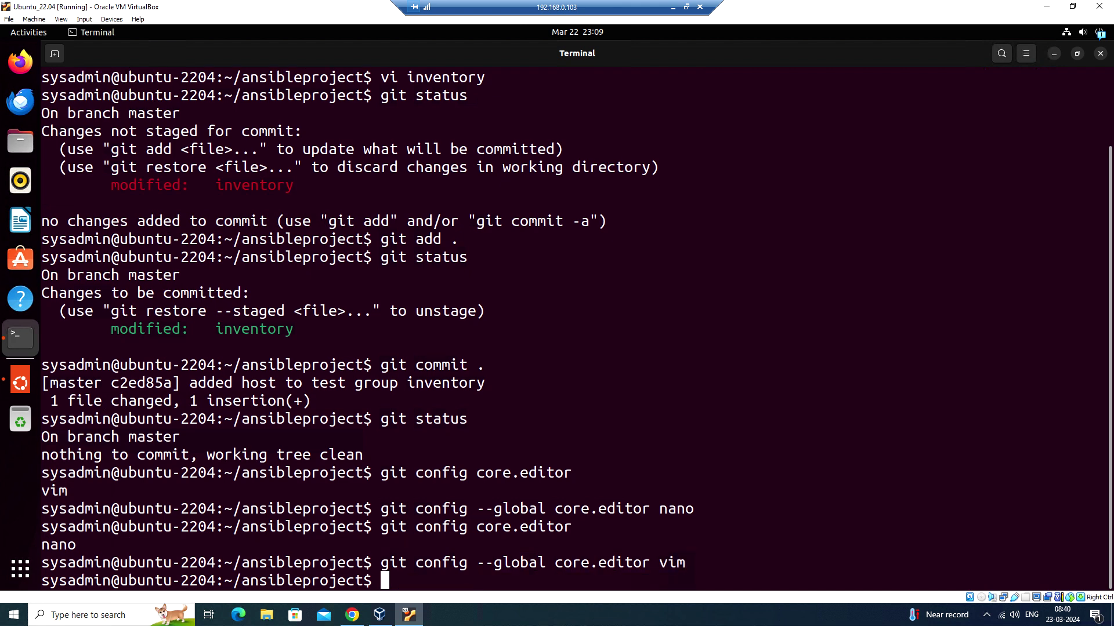
pyautogui.press('Up')
pyautogui.press('Up')
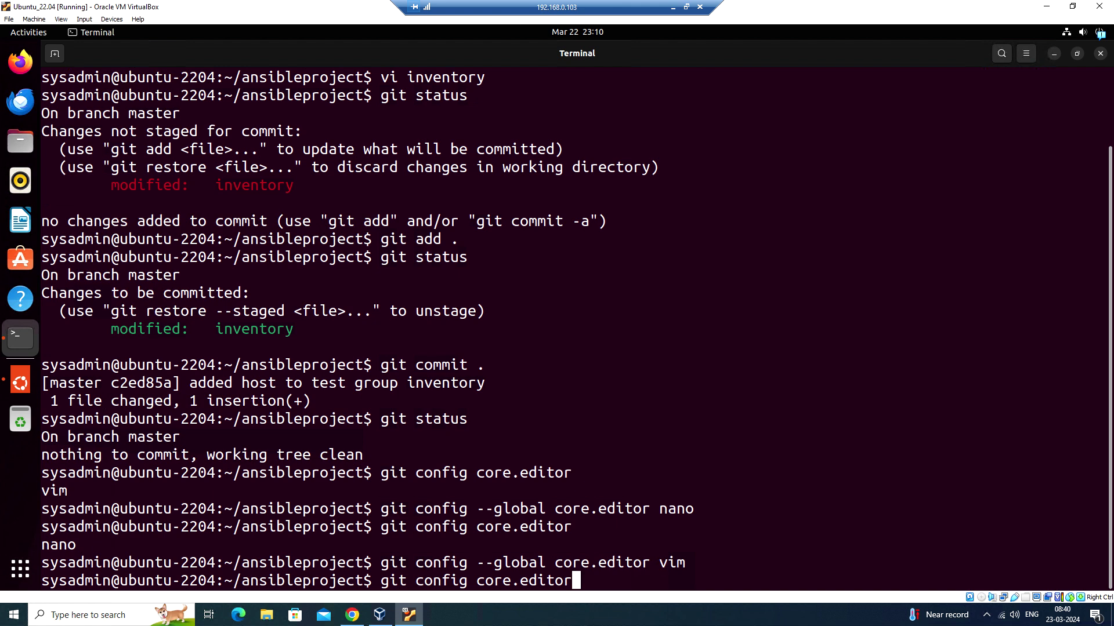
pyautogui.press('Return')
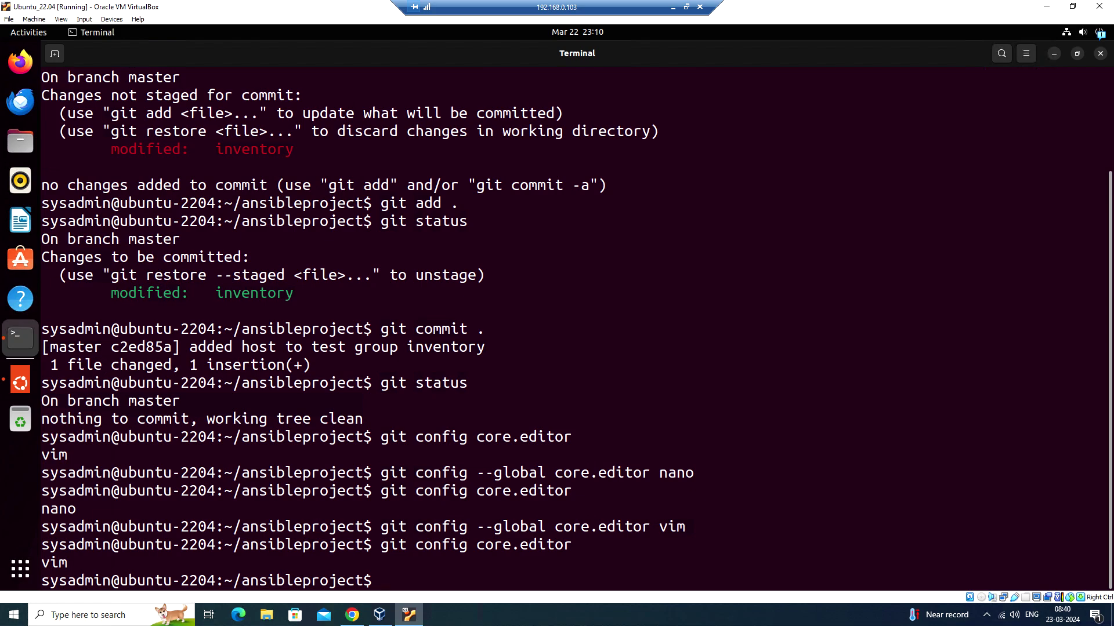
pyautogui.hotkey('alt', 'Tab')
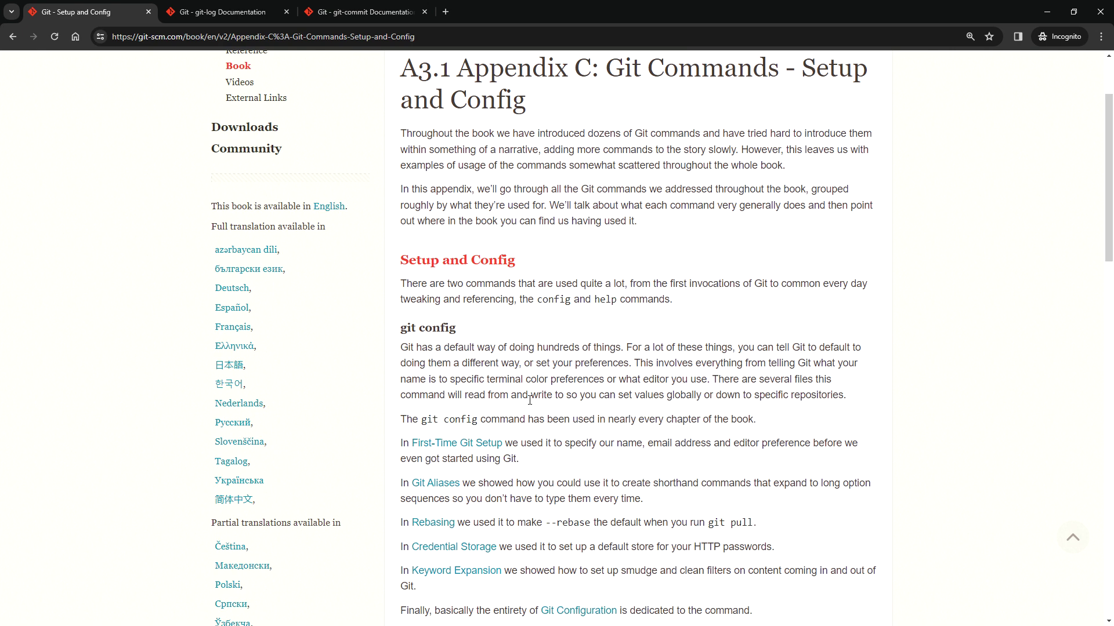
pyautogui.scroll(-3, 530, 400)
pyautogui.scroll(-2, 566, 435)
pyautogui.scroll(-2, 609, 448)
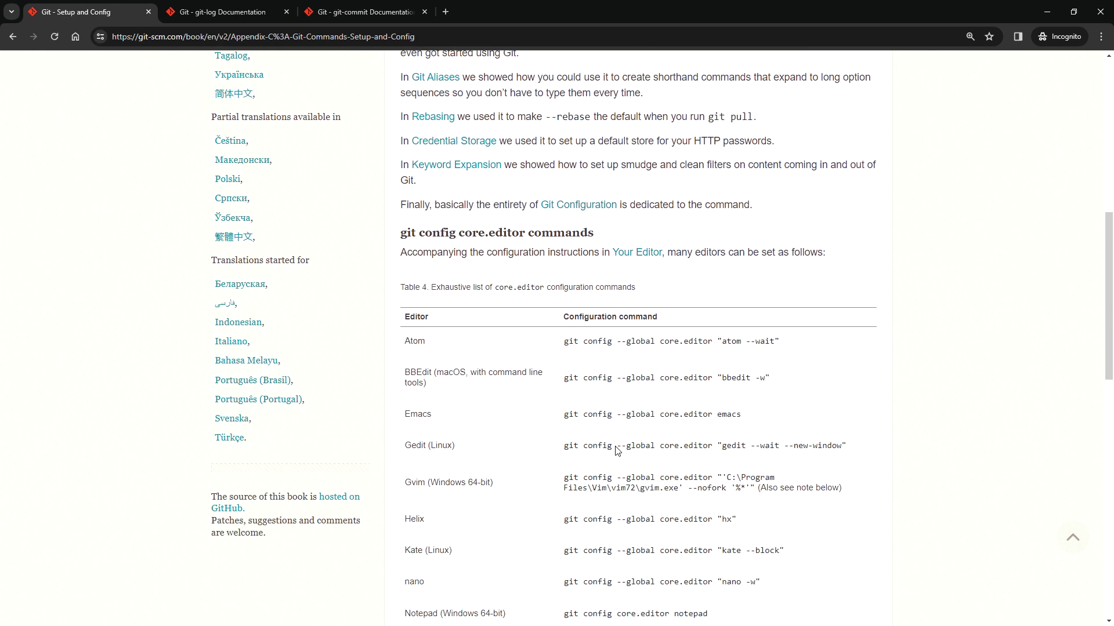
pyautogui.scroll(-1, 616, 450)
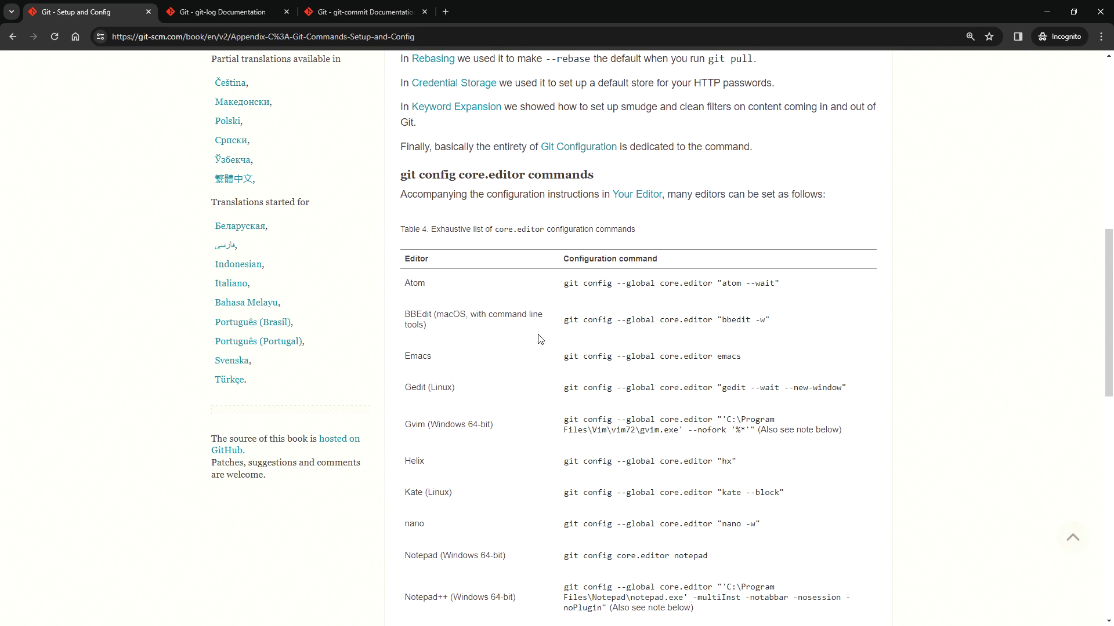
pyautogui.scroll(-2, 625, 373)
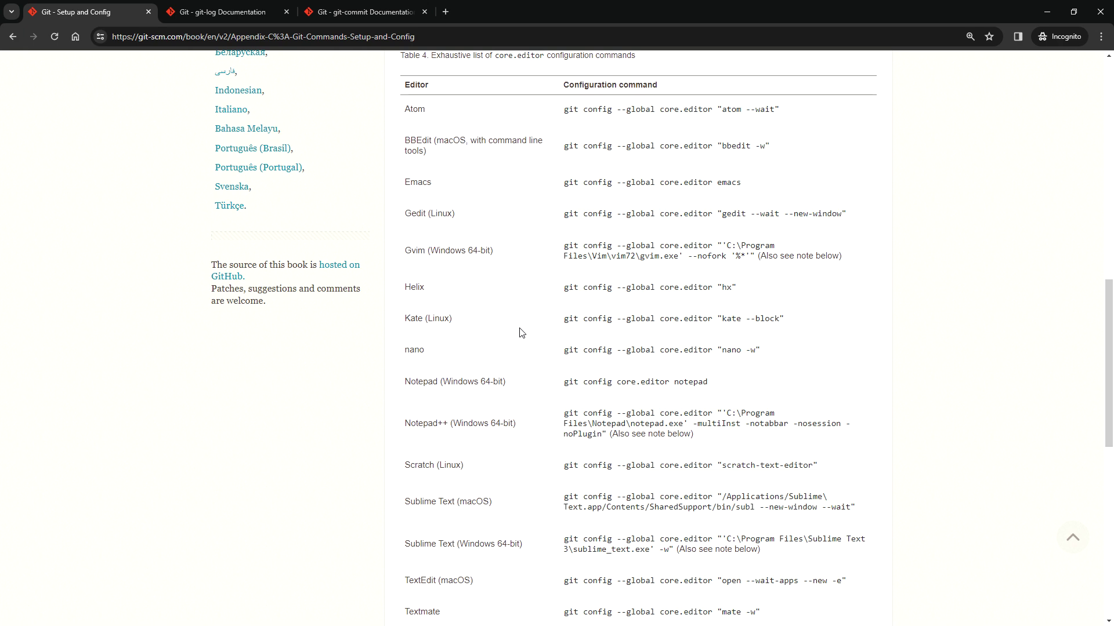
pyautogui.scroll(-1, 527, 335)
pyautogui.scroll(-2, 535, 374)
pyautogui.scroll(-1, 551, 381)
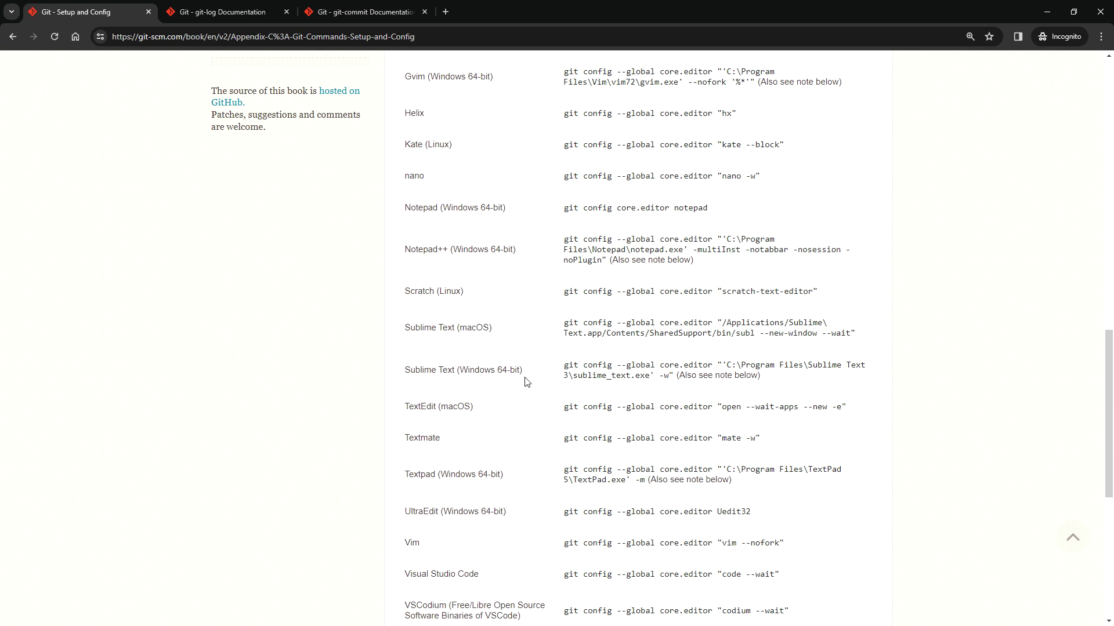
pyautogui.scroll(-2, 599, 389)
pyautogui.scroll(-1, 599, 388)
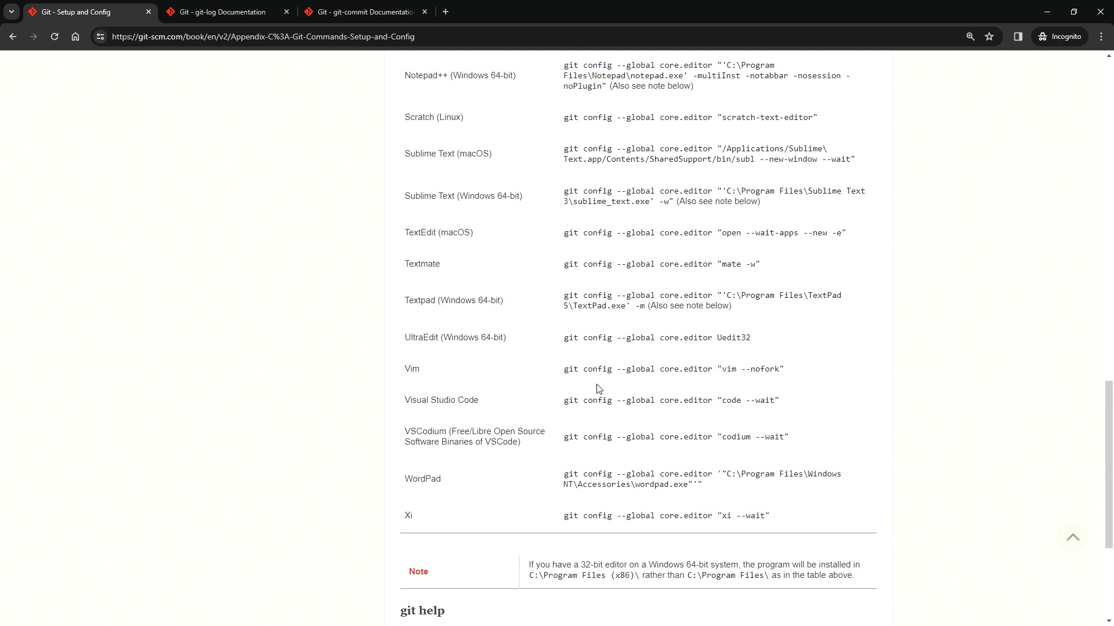
# Review the Appendix C core.editor table, highlighting the Vim and Visual Studio Code commands
pyautogui.moveTo(405, 370); pyautogui.dragTo(420, 369)
pyautogui.moveTo(564, 369); pyautogui.dragTo(646, 371)
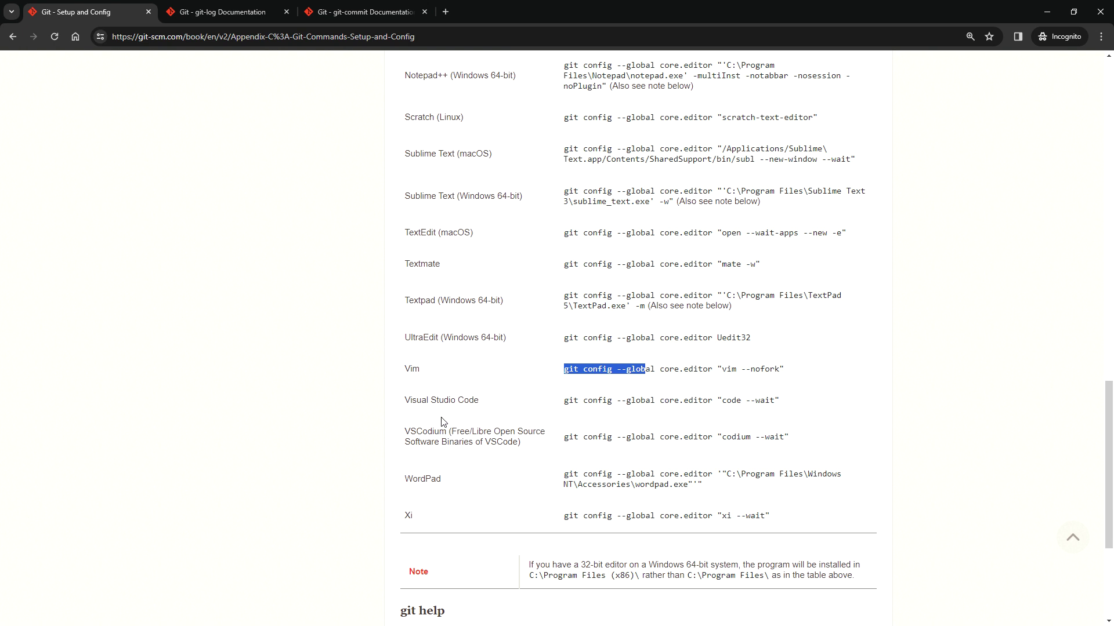
pyautogui.click(408, 402)
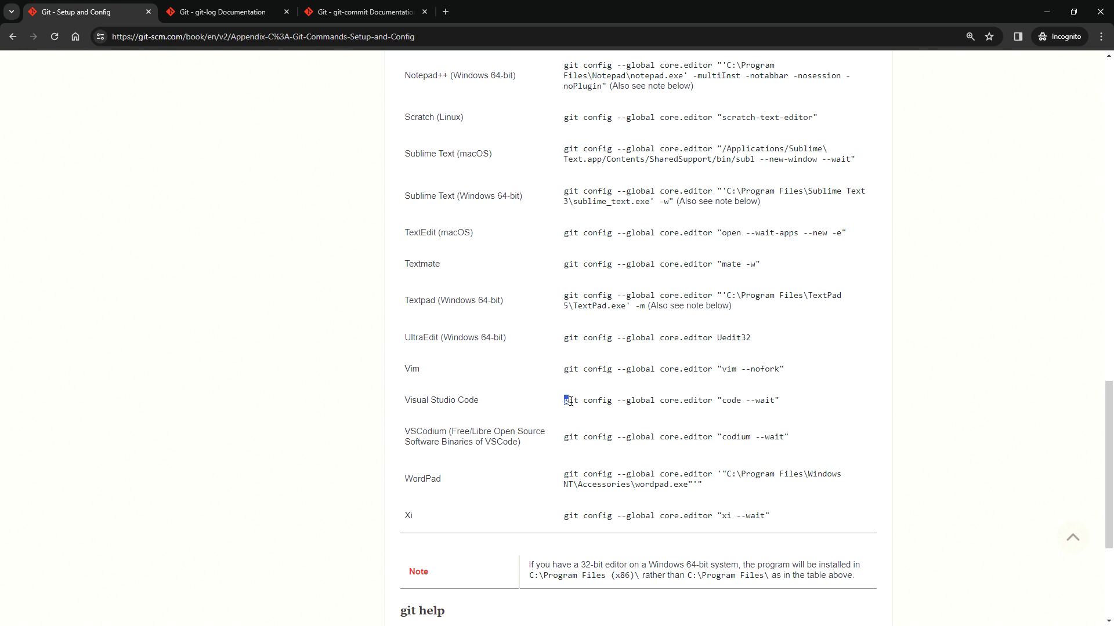
pyautogui.moveTo(564, 402); pyautogui.dragTo(773, 401)
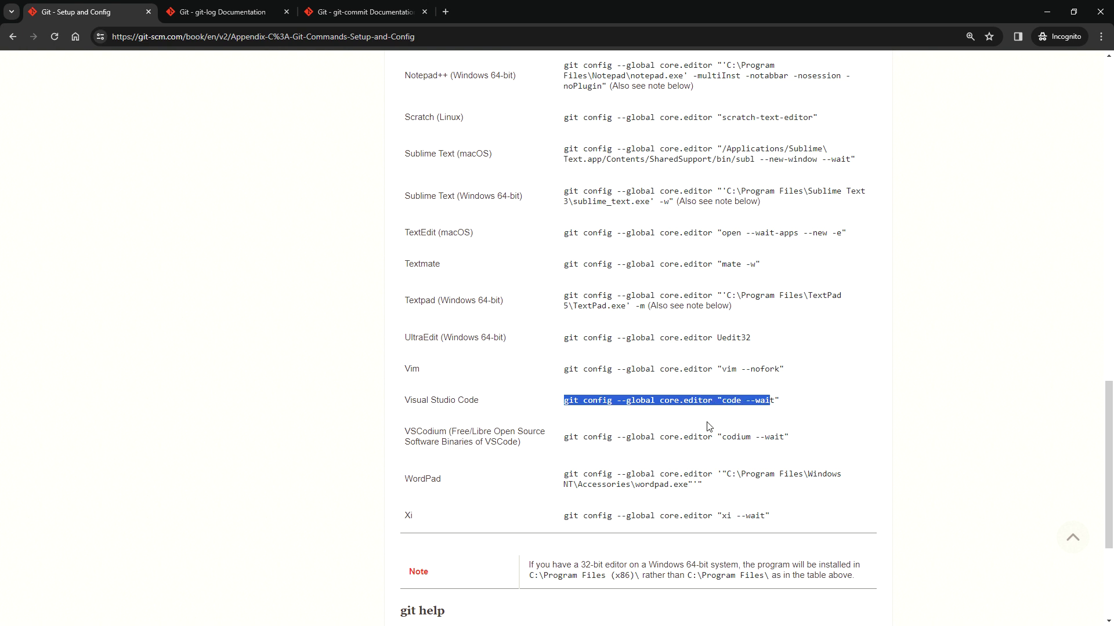
pyautogui.scroll(-1, 722, 424)
pyautogui.scroll(-1, 722, 424)
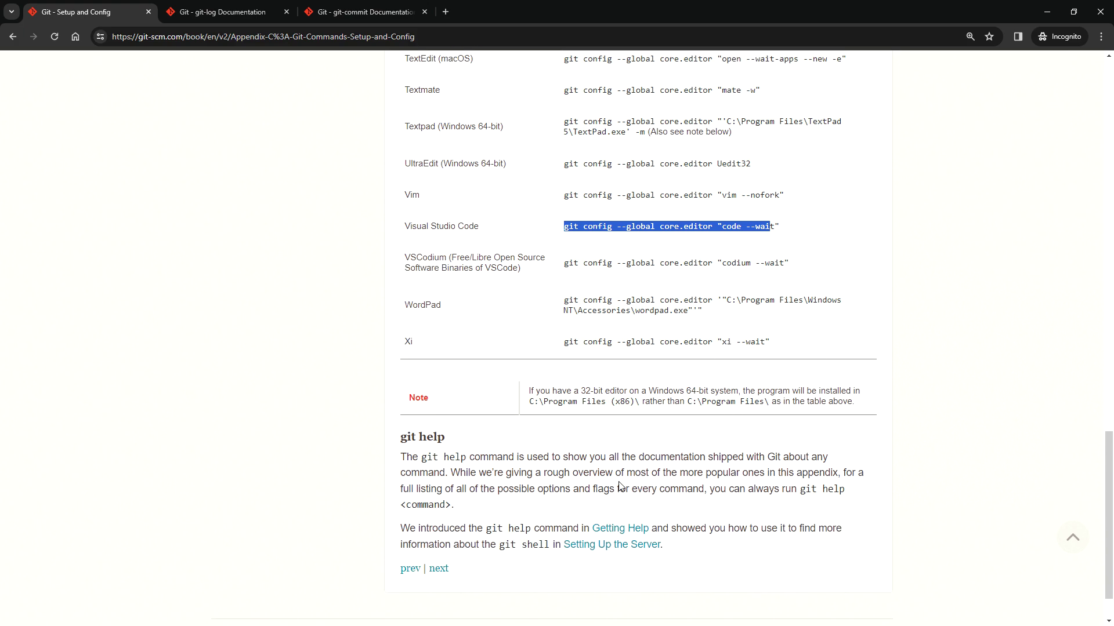
pyautogui.scroll(-1, 616, 506)
pyautogui.scroll(5, 617, 506)
pyautogui.scroll(3, 616, 506)
pyautogui.scroll(5, 616, 507)
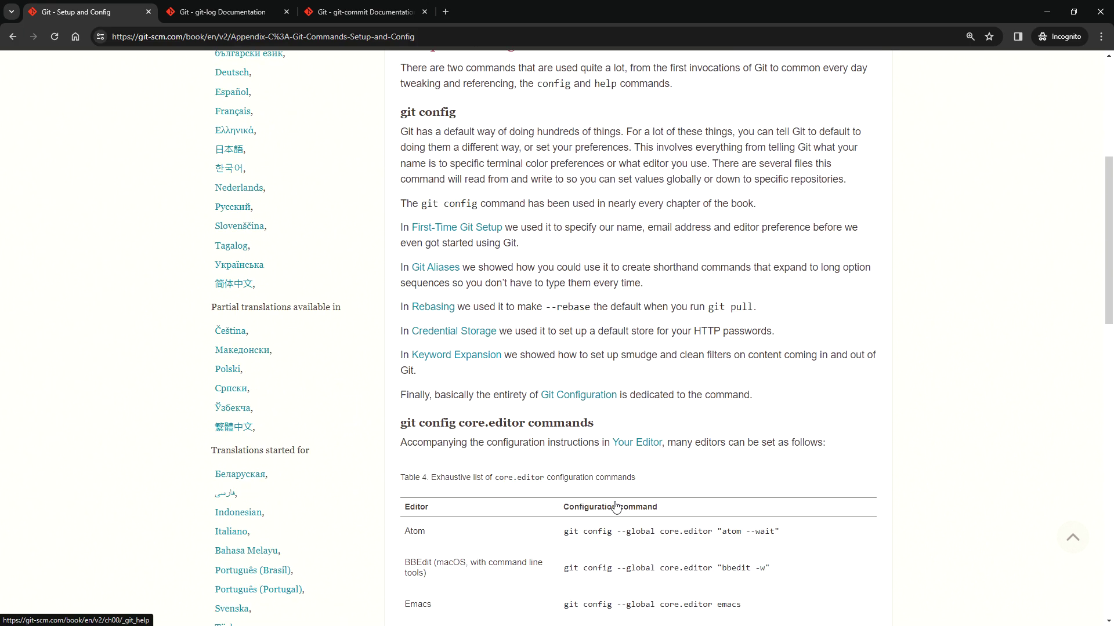
pyautogui.scroll(3, 616, 506)
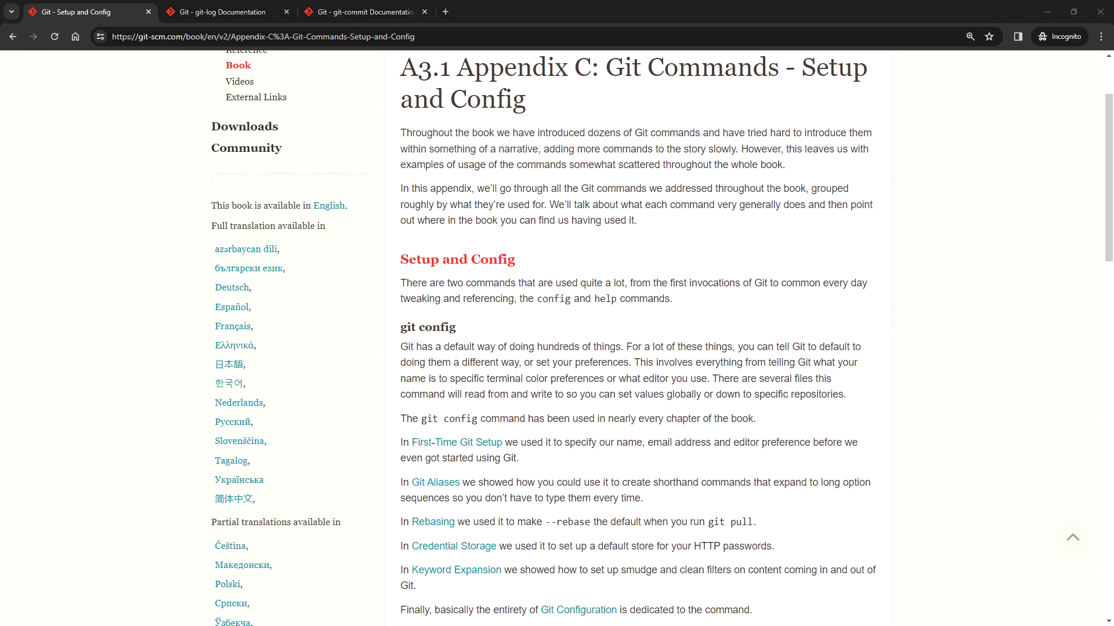
pyautogui.hotkey('alt', 'Tab')
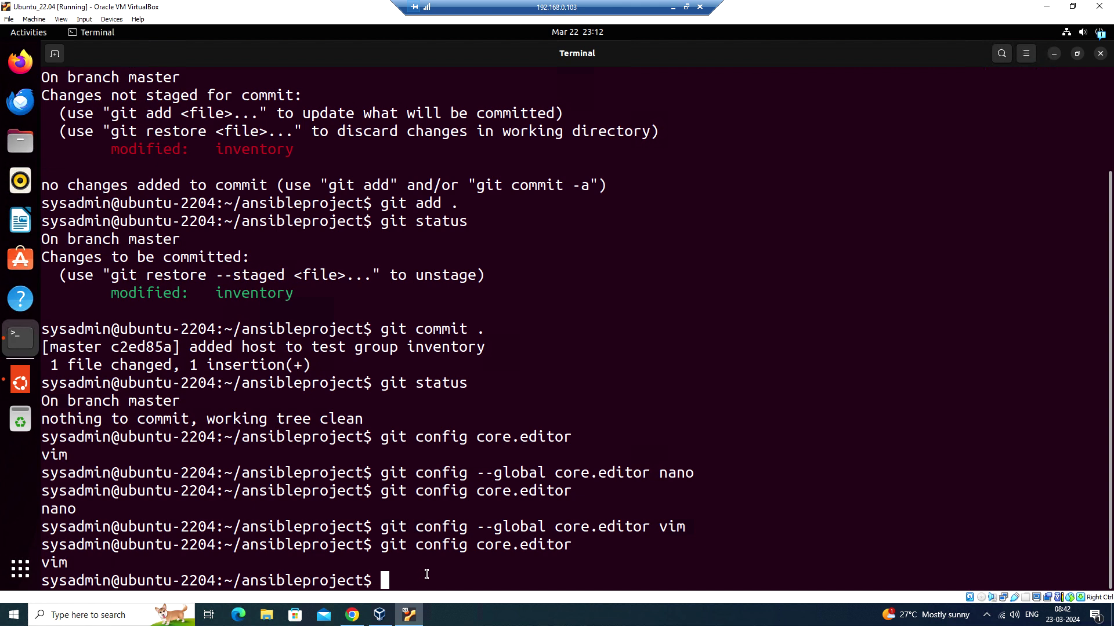
# Select Tim Pope's full commit message template in the freeCodeCamp article, down to the Resolves line
pyautogui.click(351, 615)
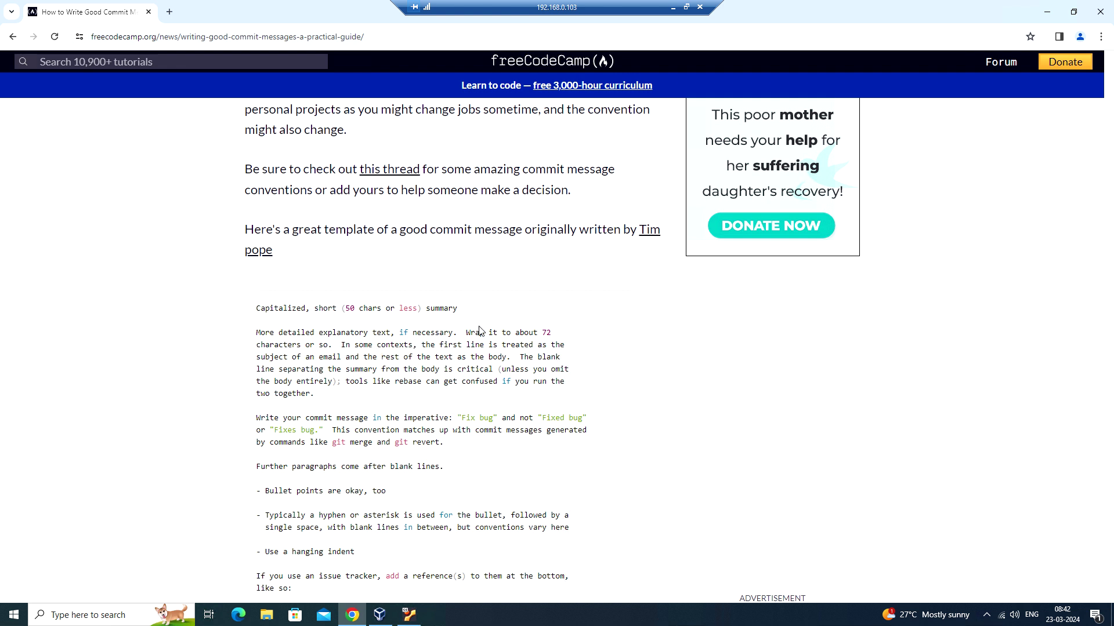
pyautogui.scroll(-3, 556, 348)
pyautogui.scroll(2, 557, 348)
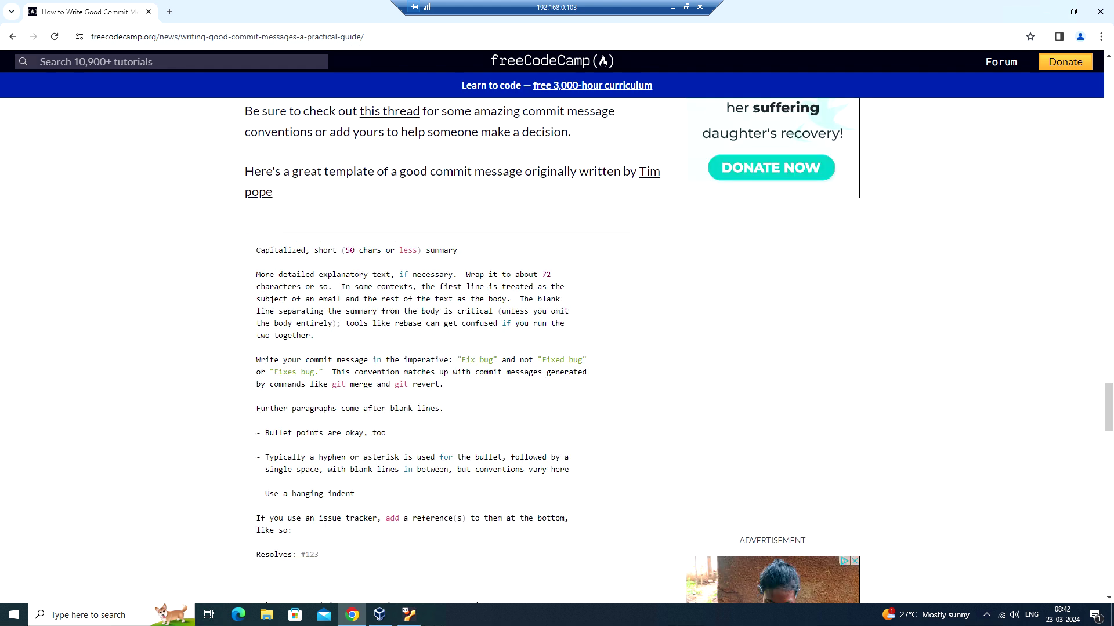
pyautogui.moveTo(255, 250); pyautogui.dragTo(320, 555)
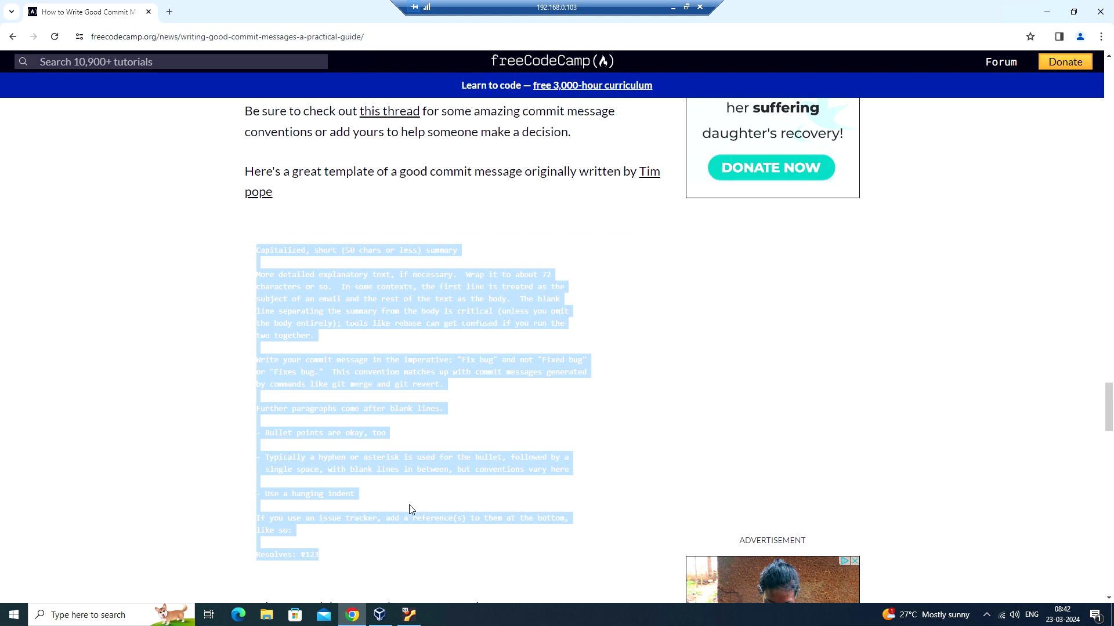
# Check the project files and git status, then delete serverd.acg.com from inventory in vi
pyautogui.click(411, 616)
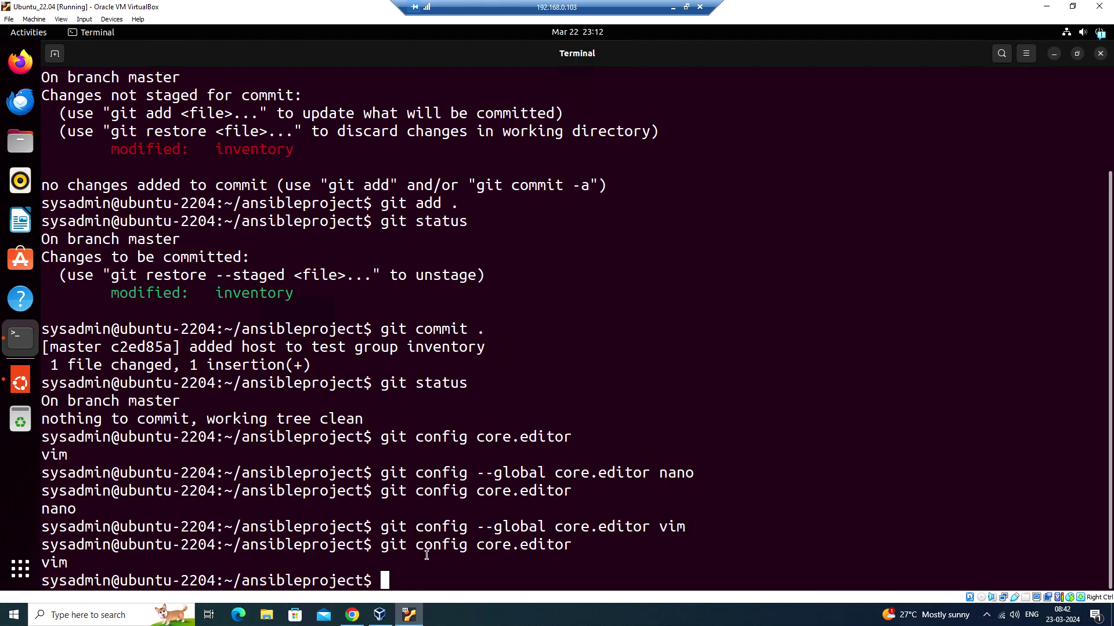
pyautogui.write('ls')
pyautogui.press('Return')
pyautogui.write('git status')
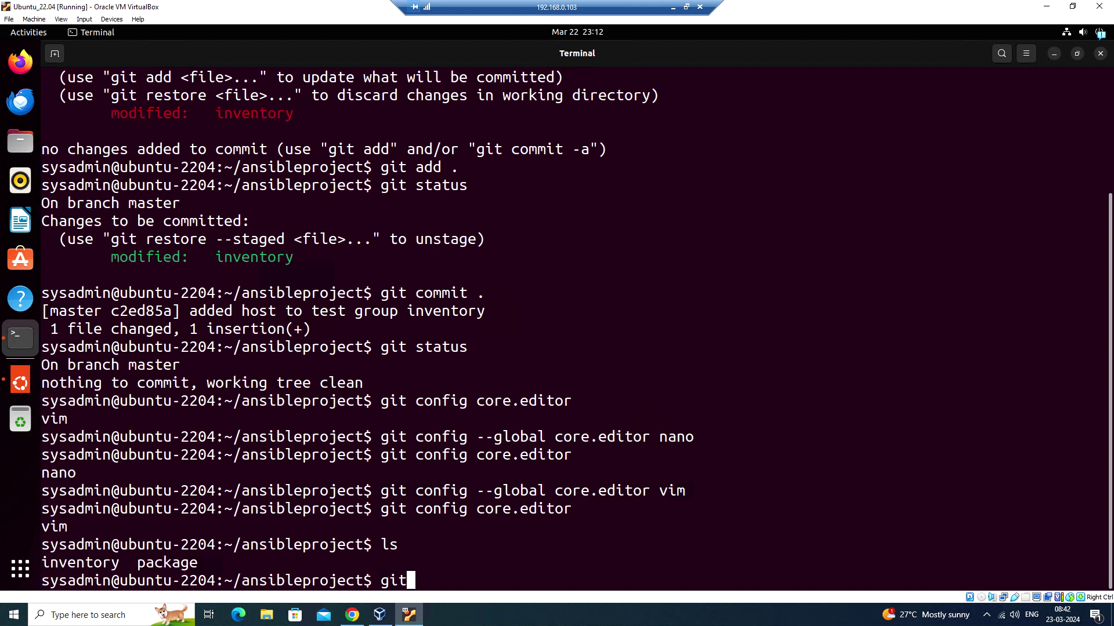
pyautogui.press('Return')
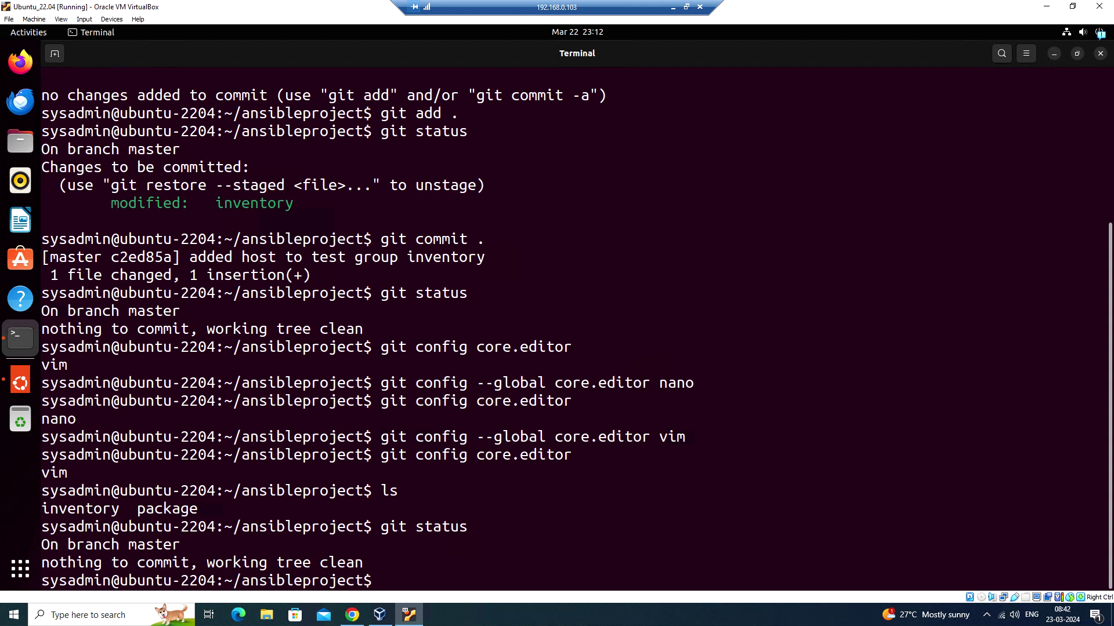
pyautogui.write('vi inv')
pyautogui.press('Tab')
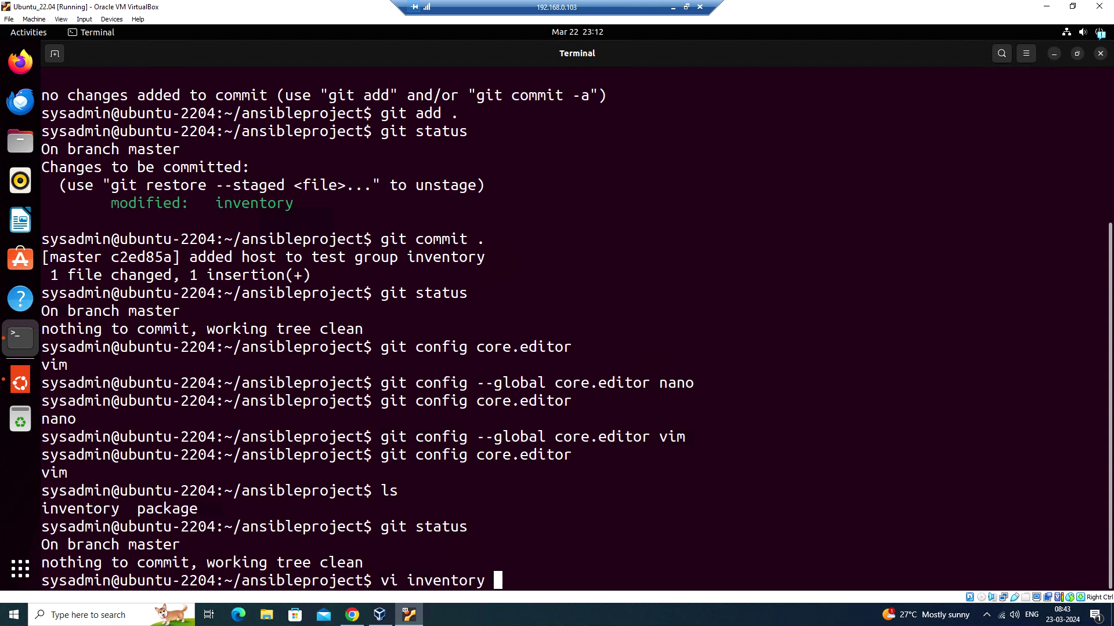
pyautogui.press('Return')
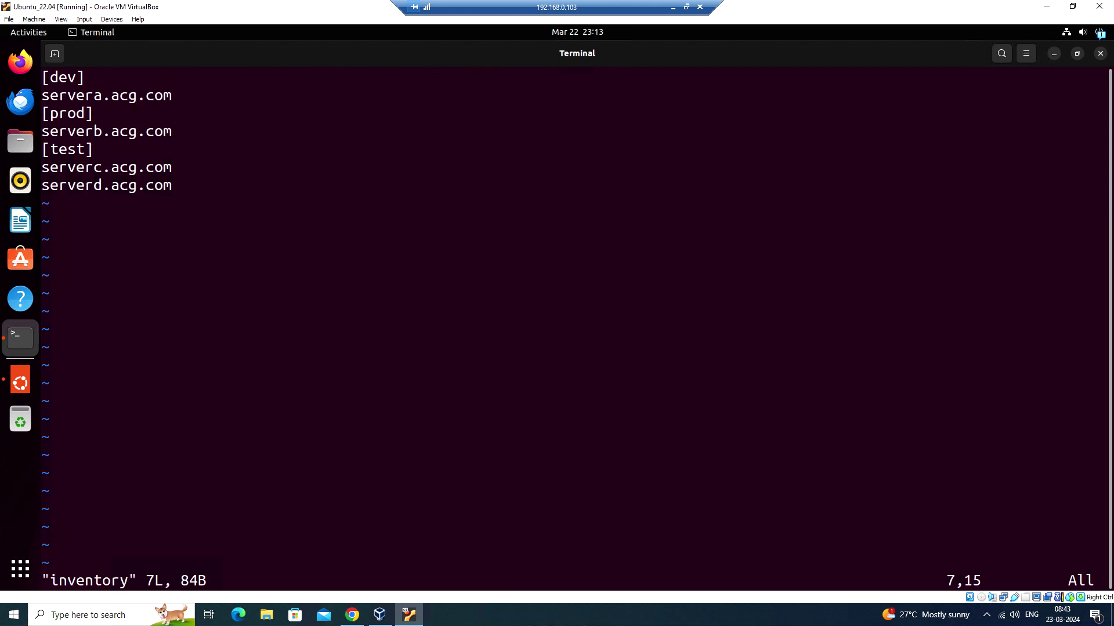
pyautogui.write('0dd')
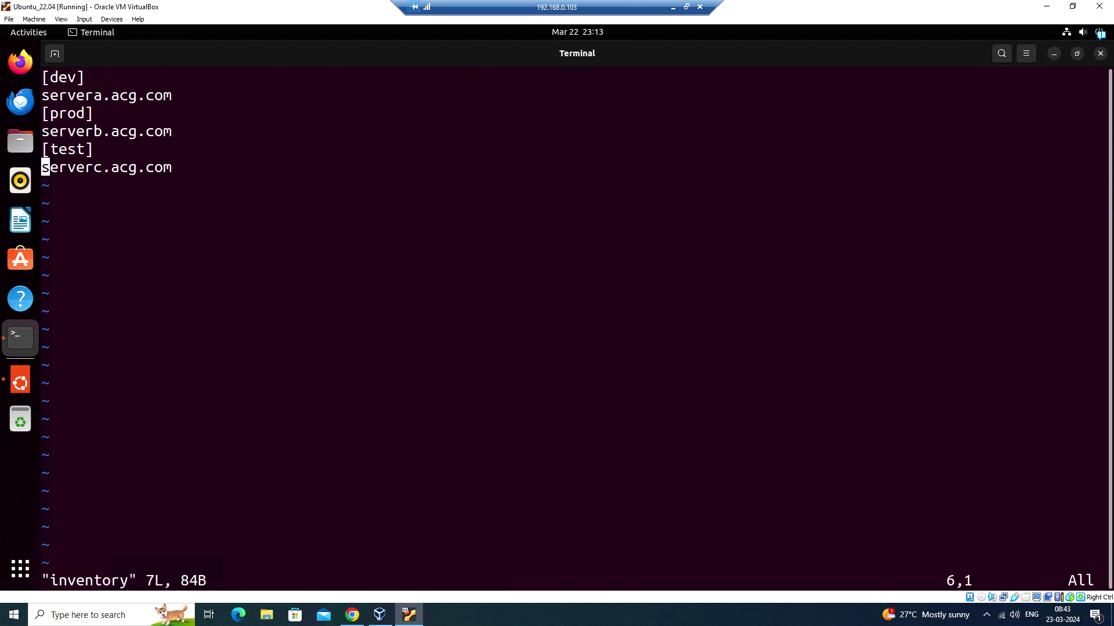
pyautogui.write(':wq')
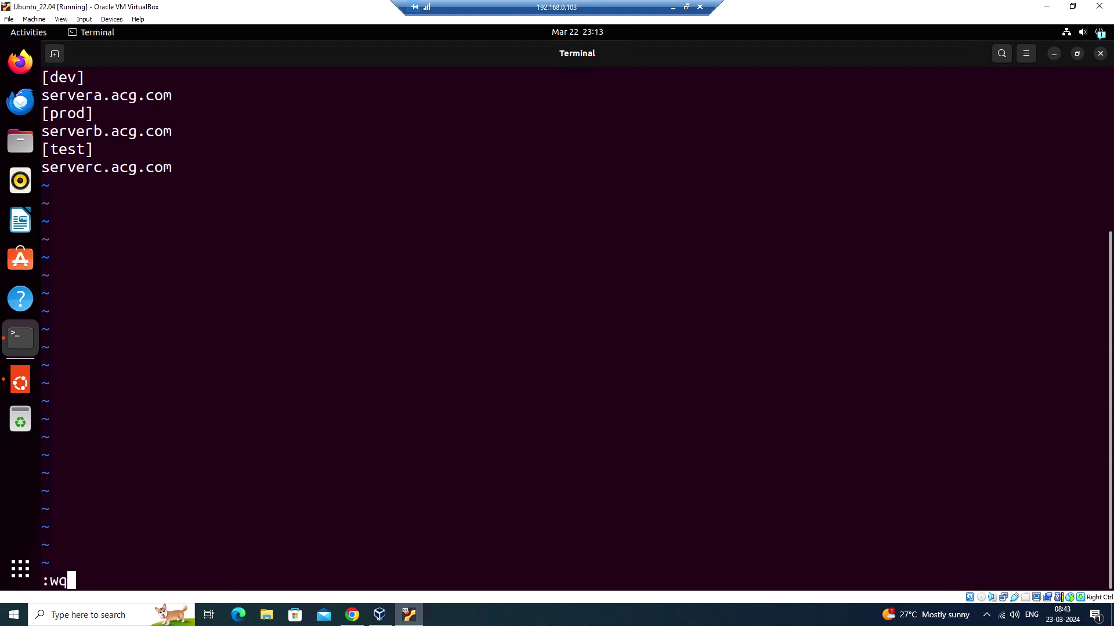
pyautogui.press('Return')
pyautogui.write('git')
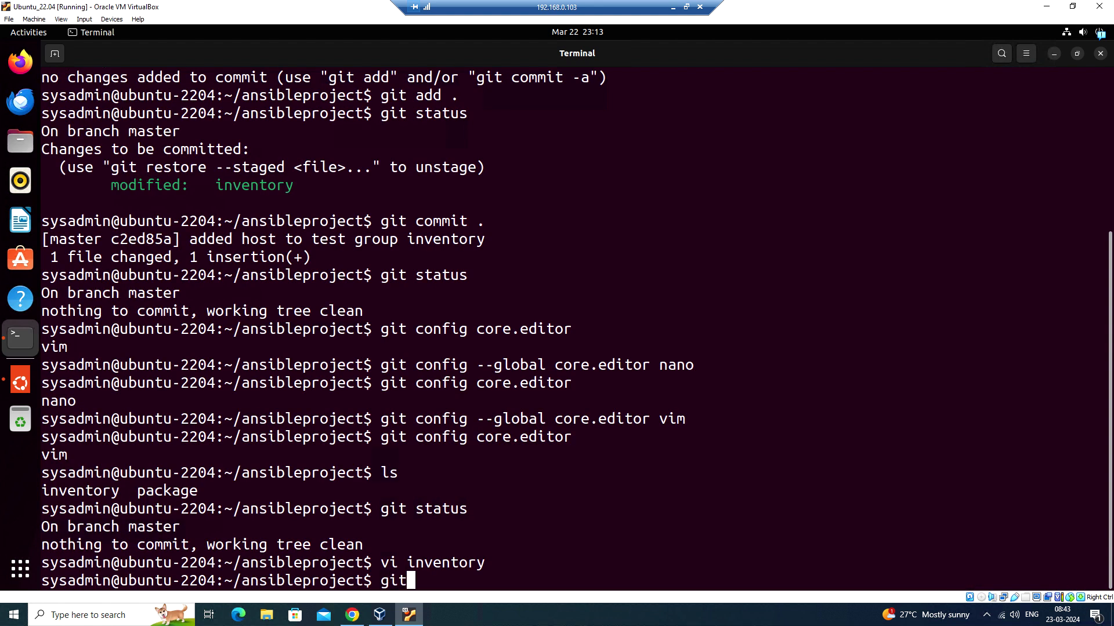
pyautogui.write(' status')
# Stage the modified inventory file with git add and confirm it in git status
pyautogui.press('Return')
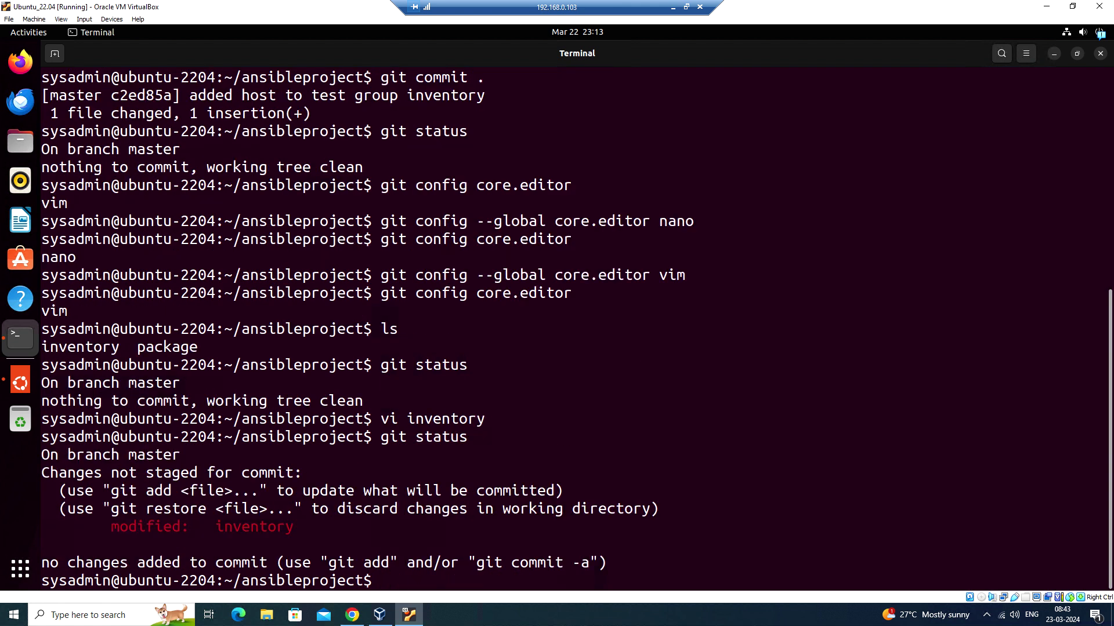
pyautogui.write('git add')
pyautogui.write(' .')
pyautogui.press('Return')
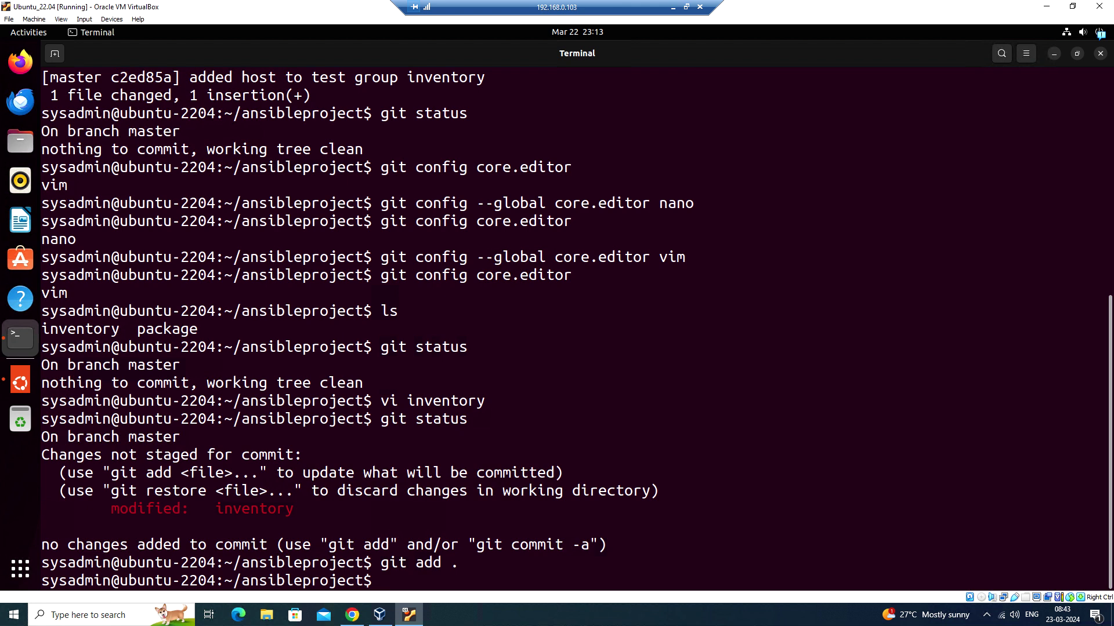
pyautogui.write('git status')
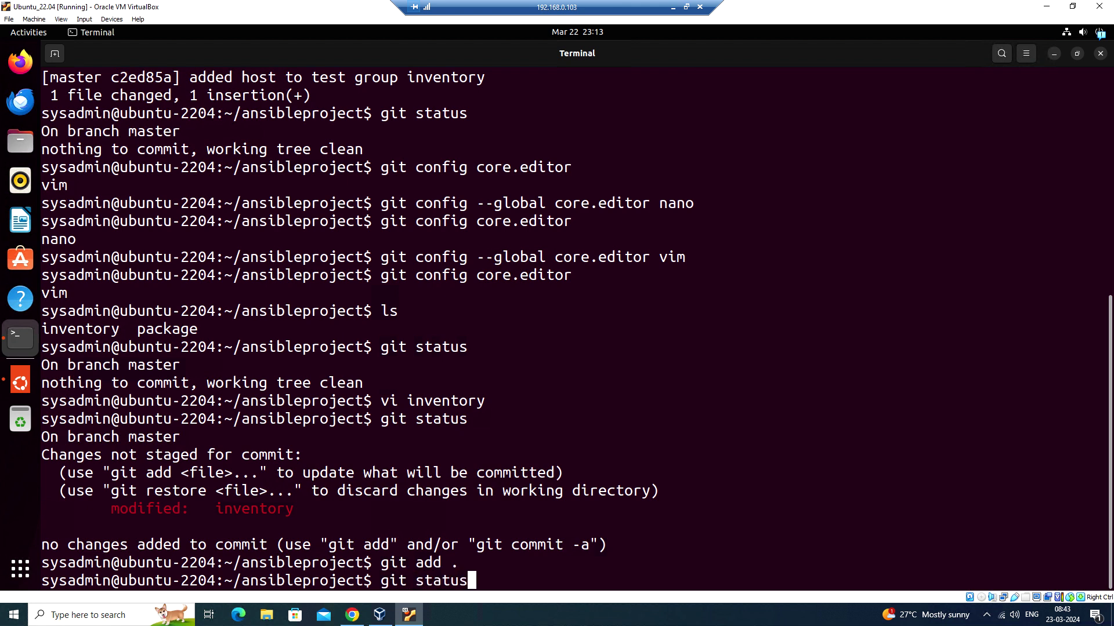
pyautogui.press('Return')
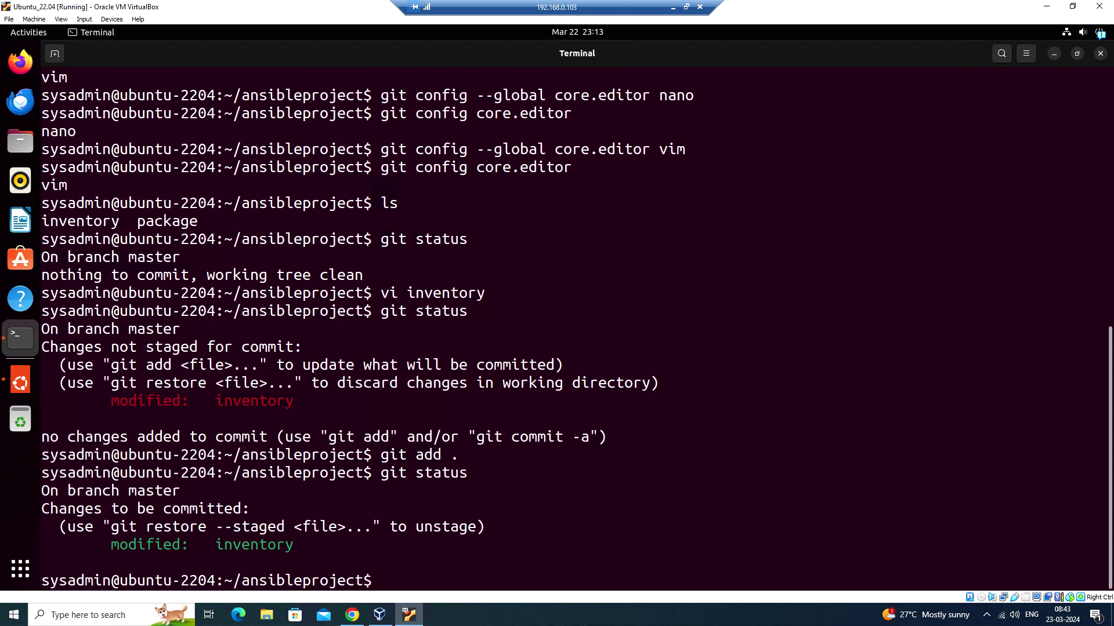
pyautogui.write('git comm')
pyautogui.write('it')
# Run git commit and start insert mode in vim on the empty message line
pyautogui.press('Return')
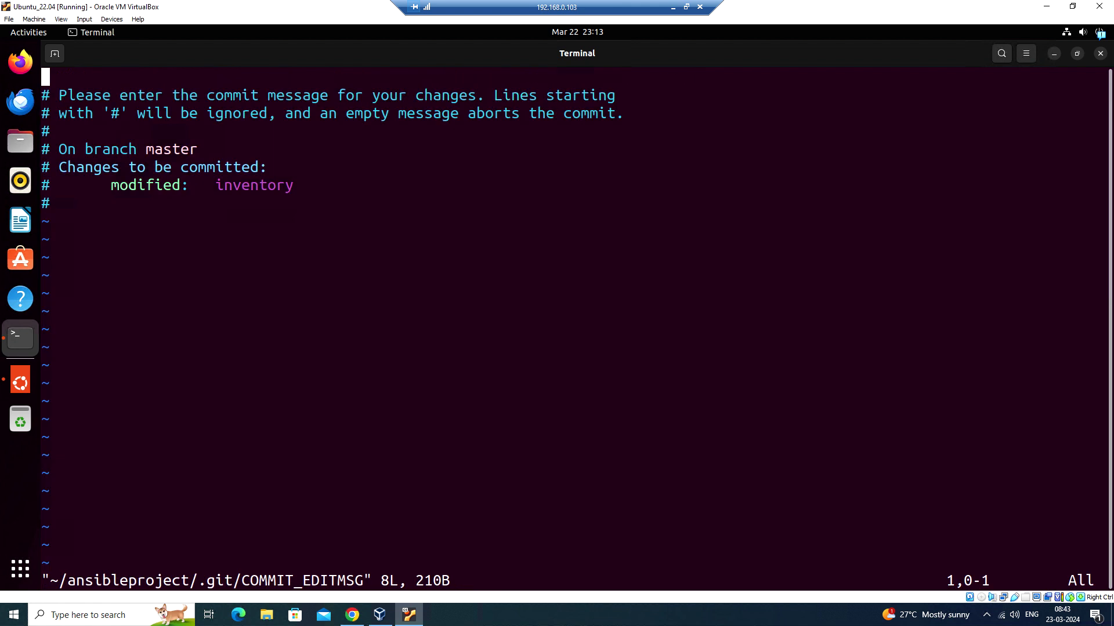
pyautogui.press('i')
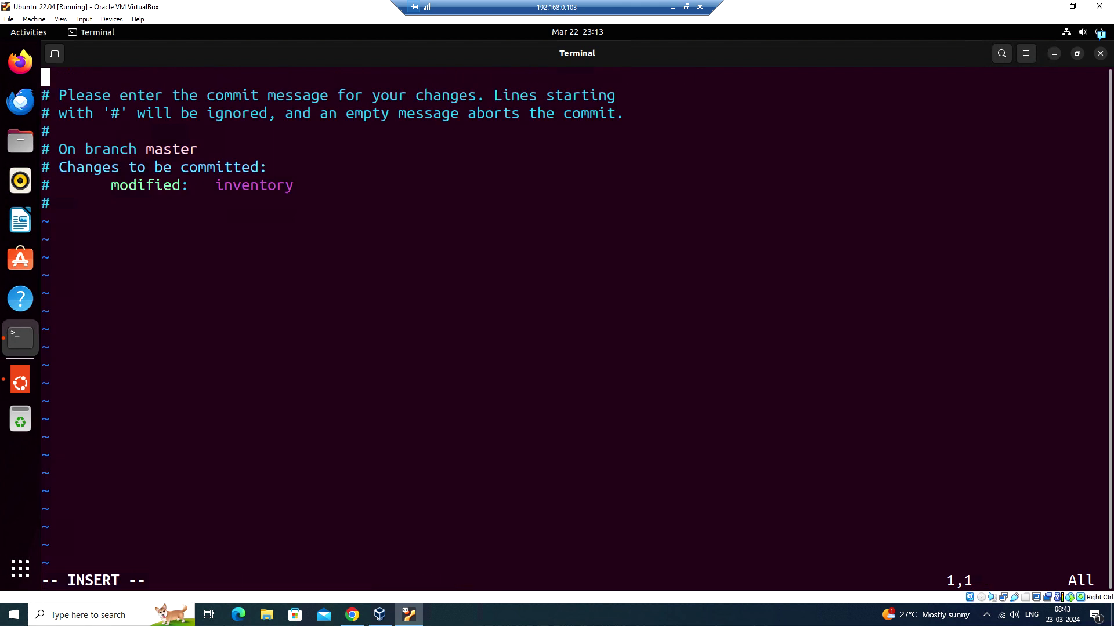
pyautogui.write('vim')
pyautogui.press('BackSpace')
pyautogui.press('BackSpace')
pyautogui.press('BackSpace')
# Copy the selected freeCodeCamp template and return to vim's empty commit message
pyautogui.click(352, 615)
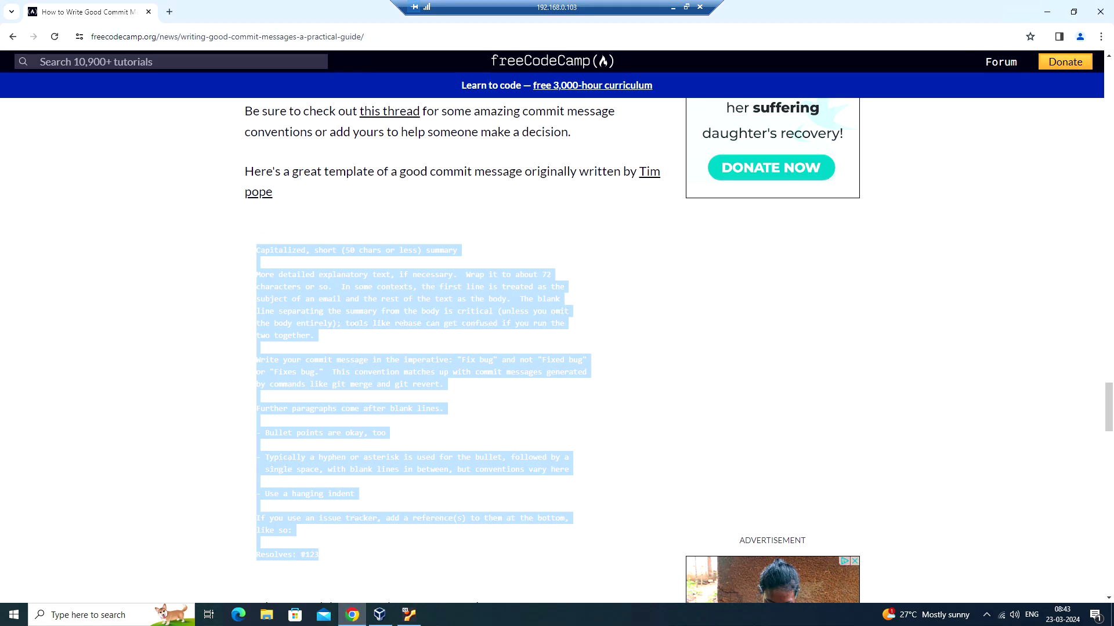
pyautogui.rightClick(353, 389)
pyautogui.click(369, 396)
pyautogui.click(379, 615)
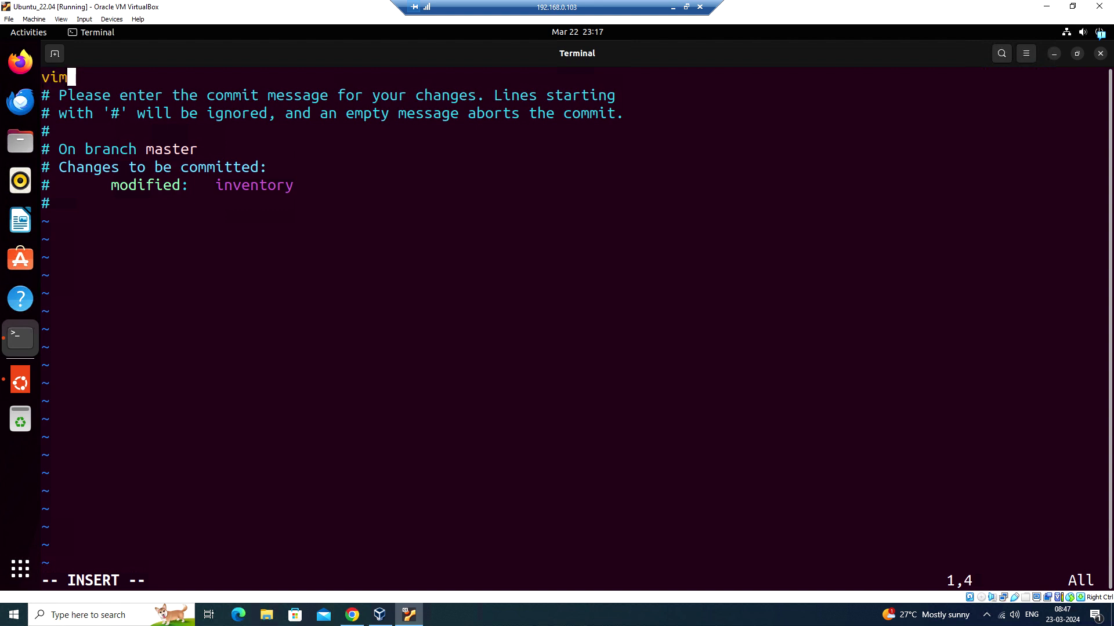
pyautogui.press('BackSpace')
pyautogui.press('BackSpace')
pyautogui.press('BackSpace')
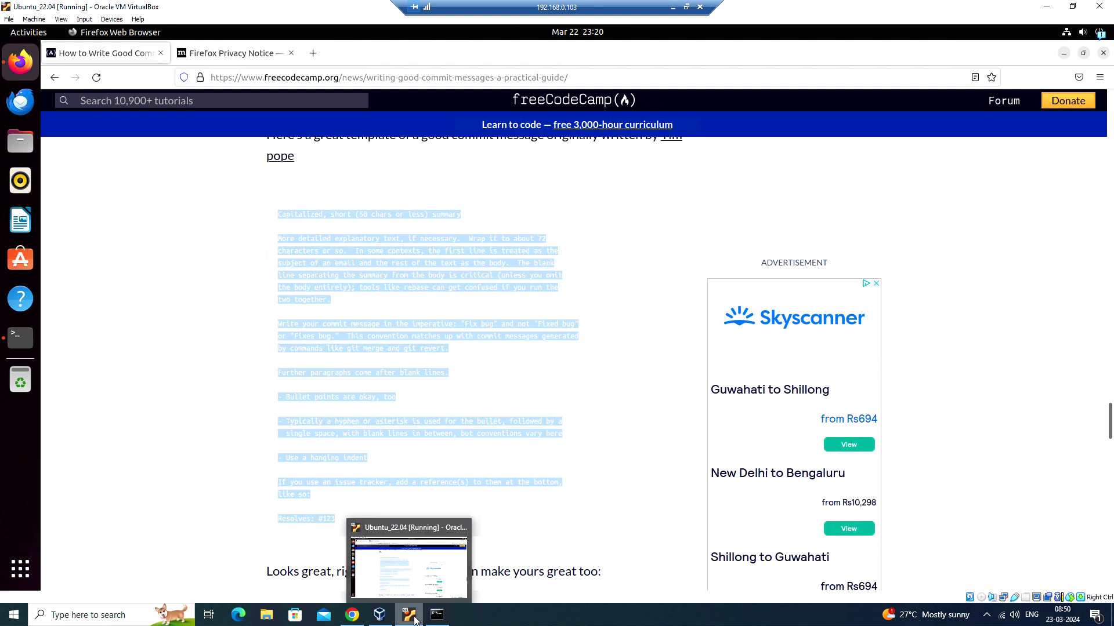
pyautogui.click(19, 337)
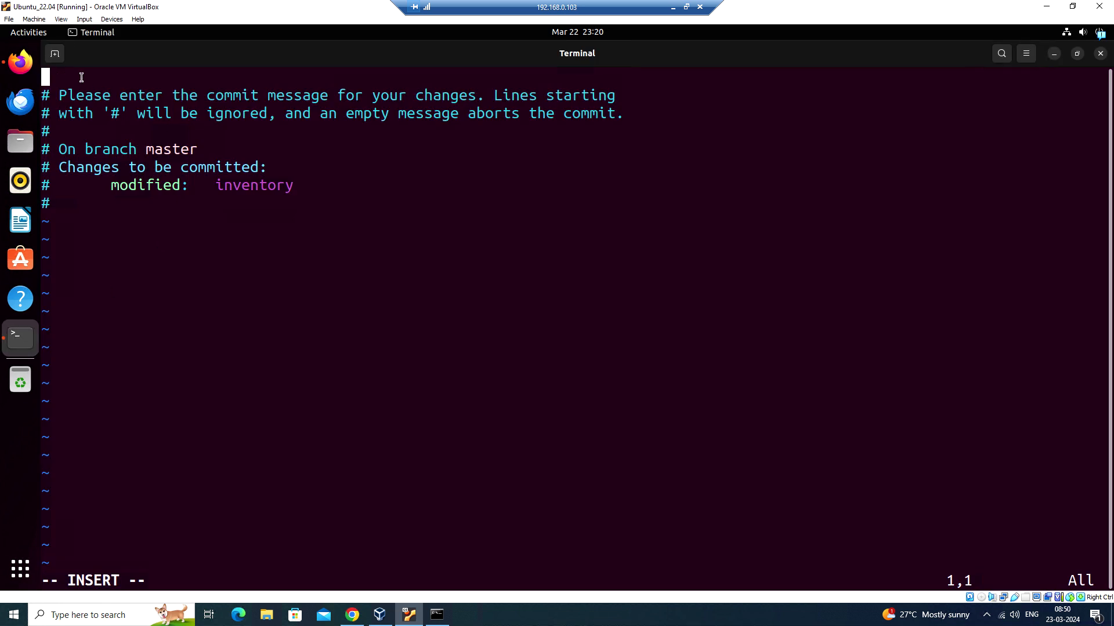
# Paste the template as the commit message, save with :wq, and confirm a clean git status
pyautogui.hotkey('ctrl', 'shift', 'v')
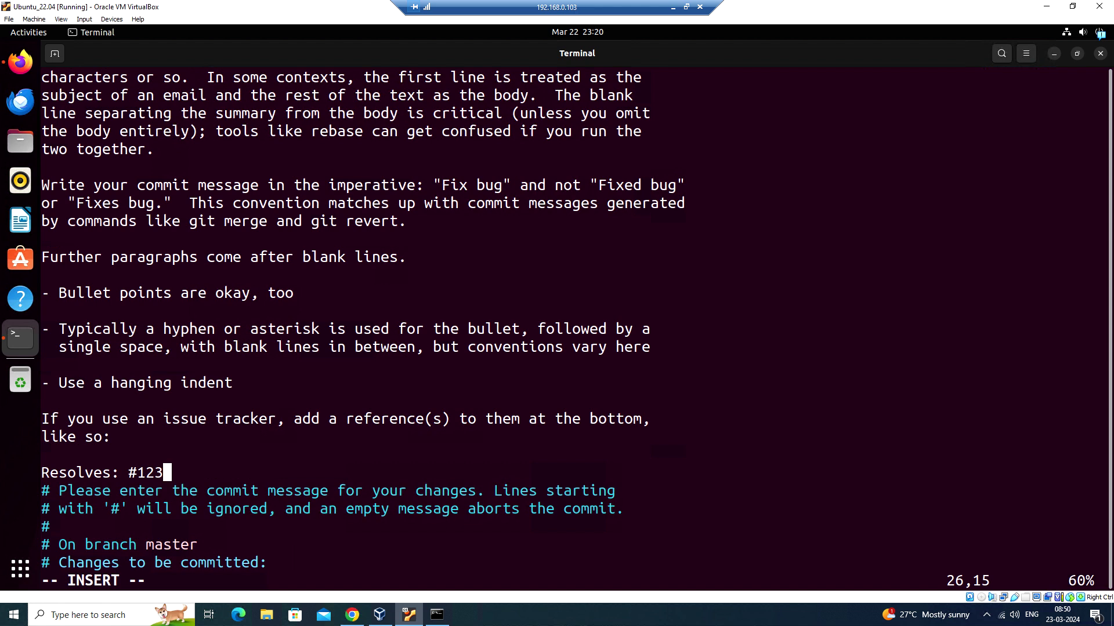
pyautogui.press('Escape')
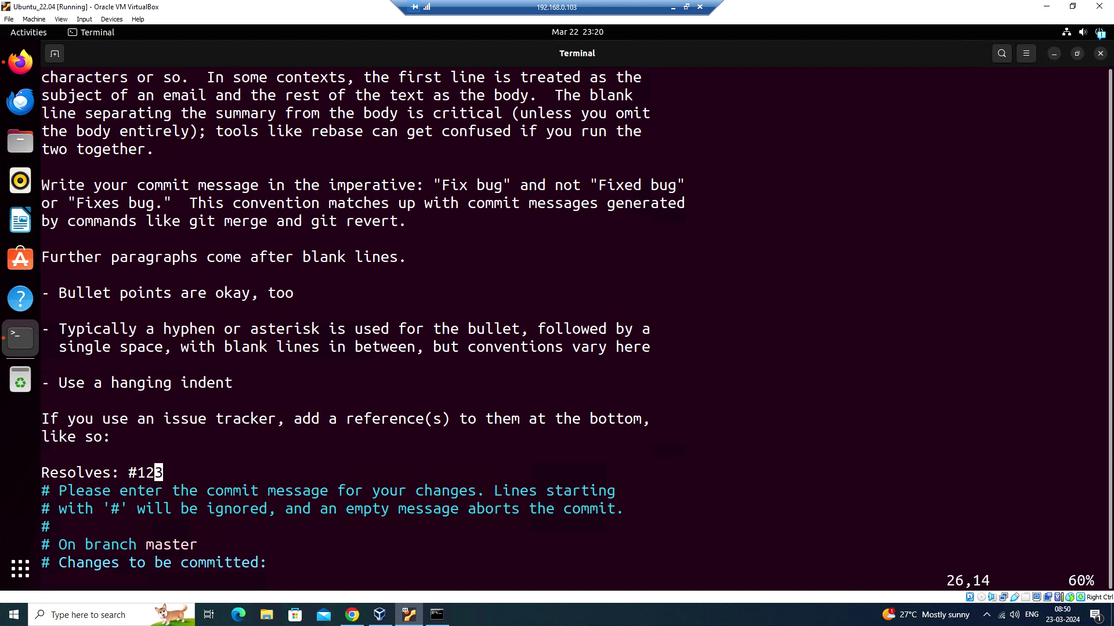
pyautogui.write(':wq')
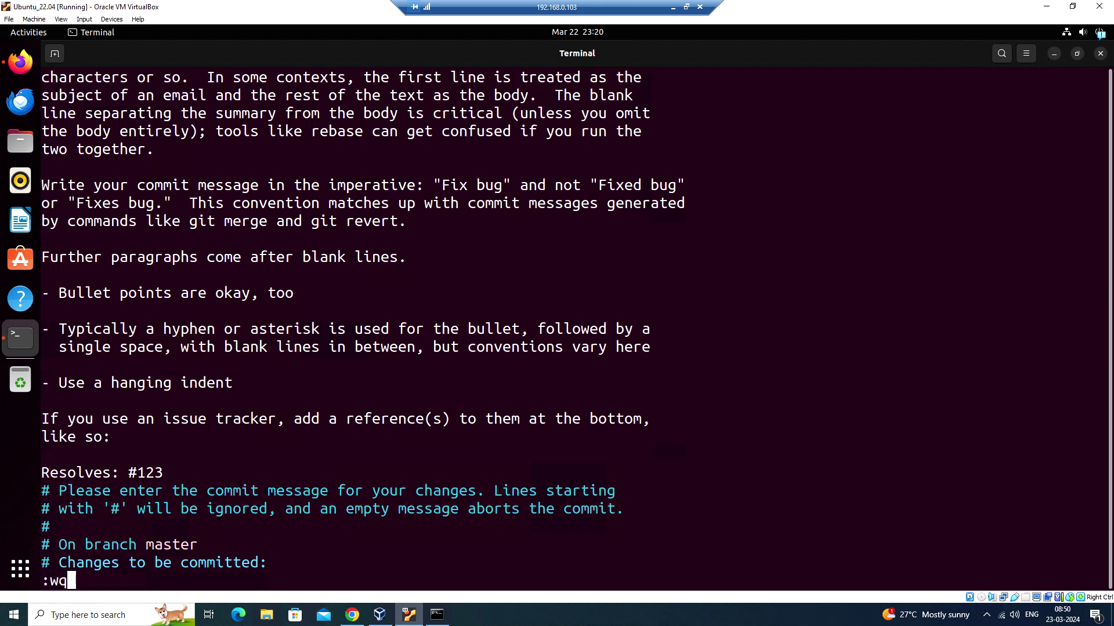
pyautogui.press('Return')
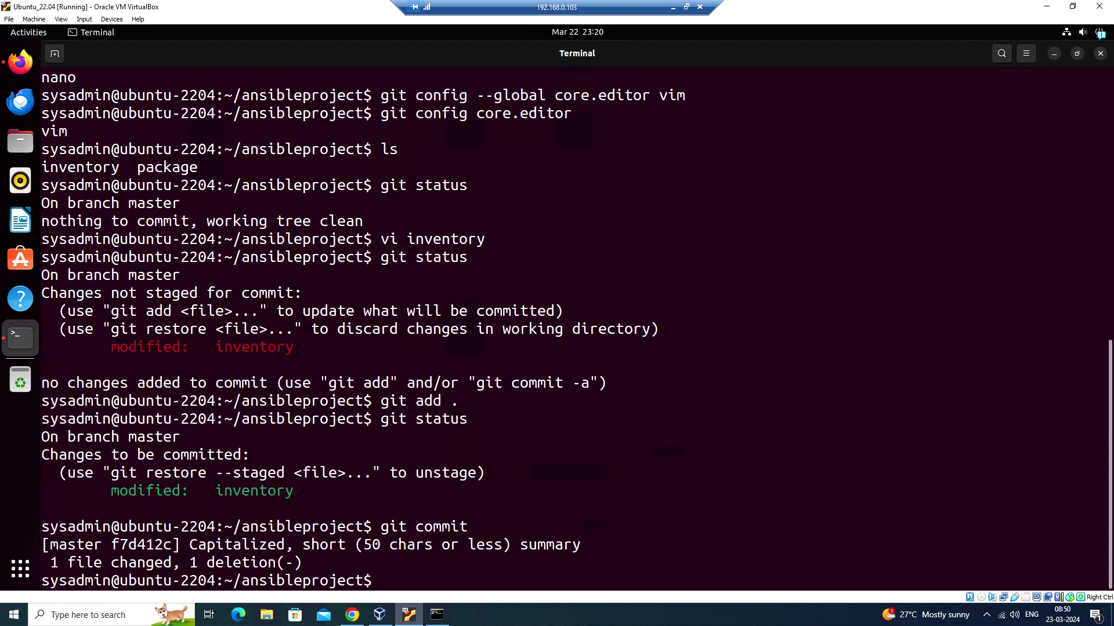
pyautogui.write('git status')
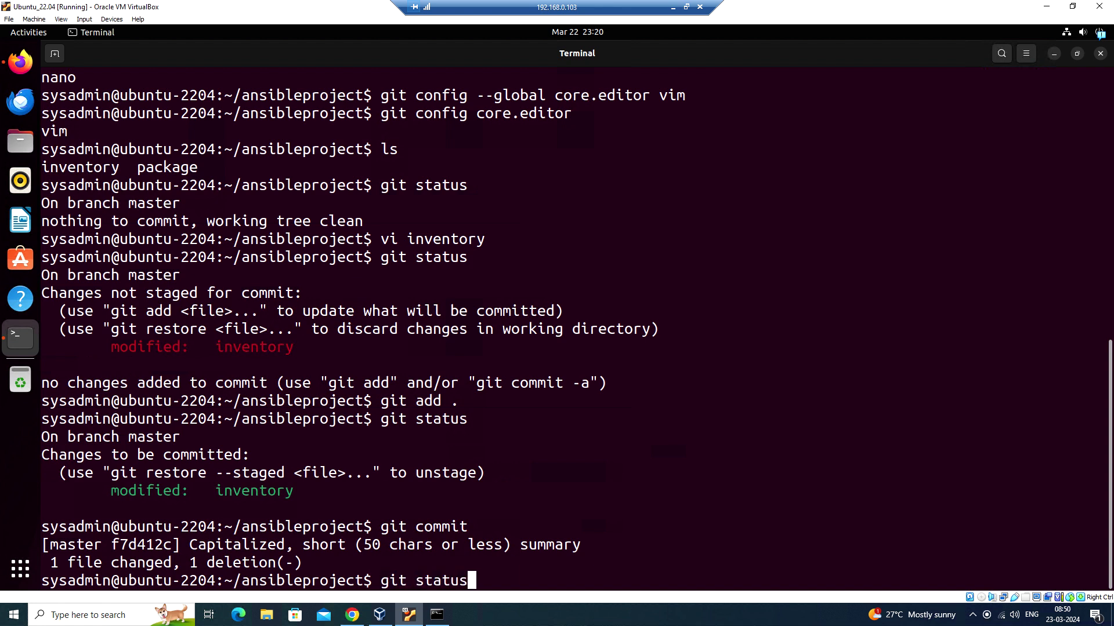
pyautogui.press('Return')
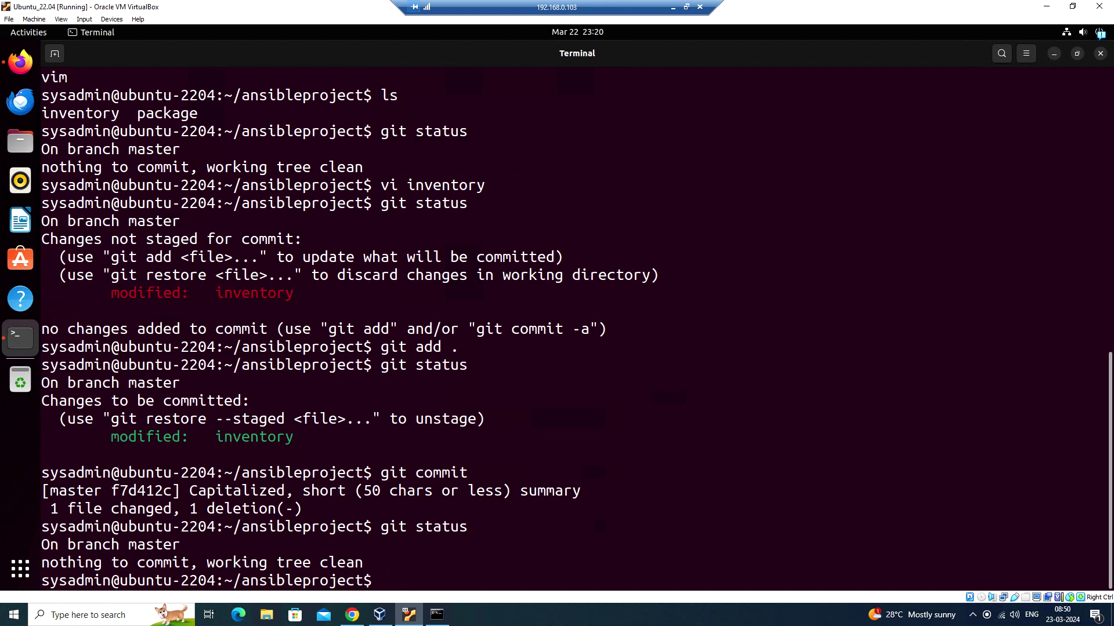
pyautogui.write('git ')
pyautogui.write('log')
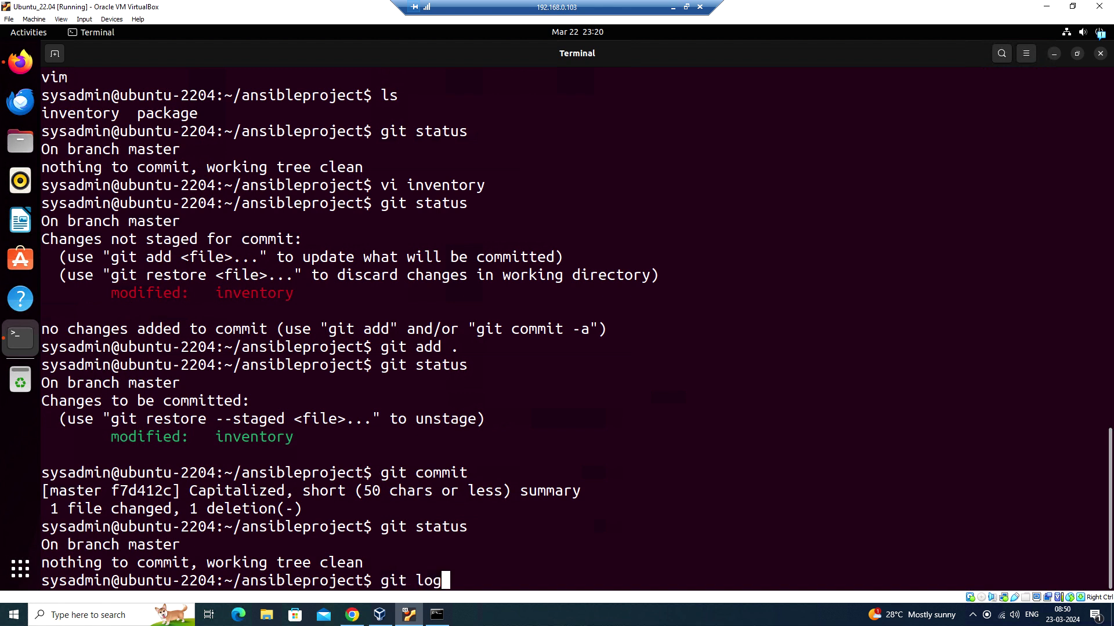
# Run git log and scroll to the 'added host to test group inventory' commit
pyautogui.press('Return')
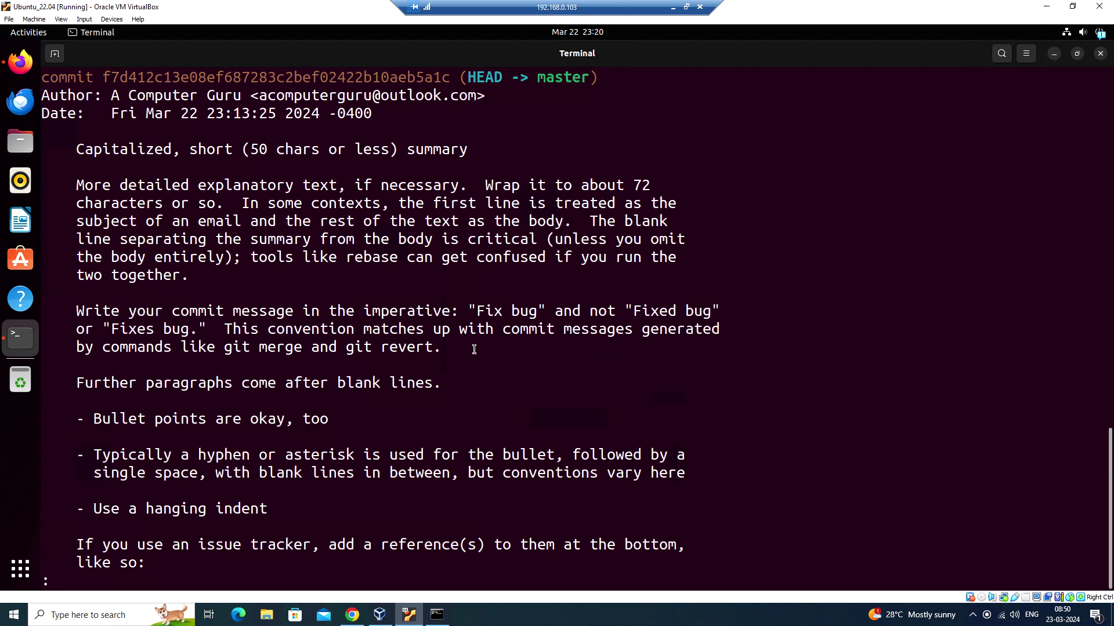
pyautogui.press('Down')
pyautogui.press('Down')
pyautogui.press('Down')
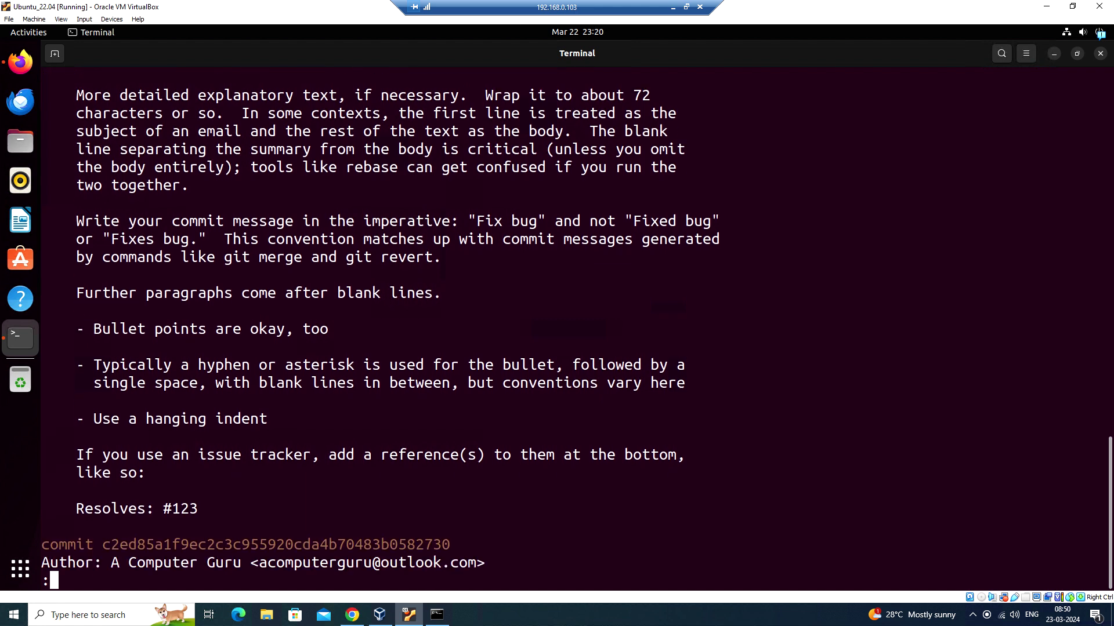
pyautogui.press('Down')
pyautogui.press('Down')
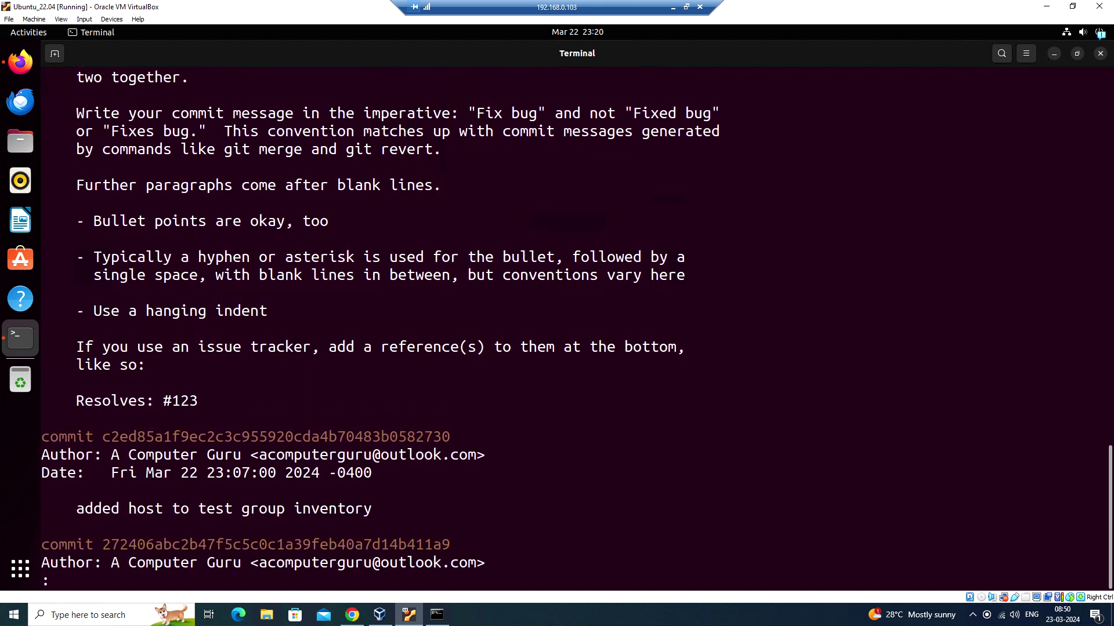
pyautogui.moveTo(374, 509); pyautogui.dragTo(230, 493)
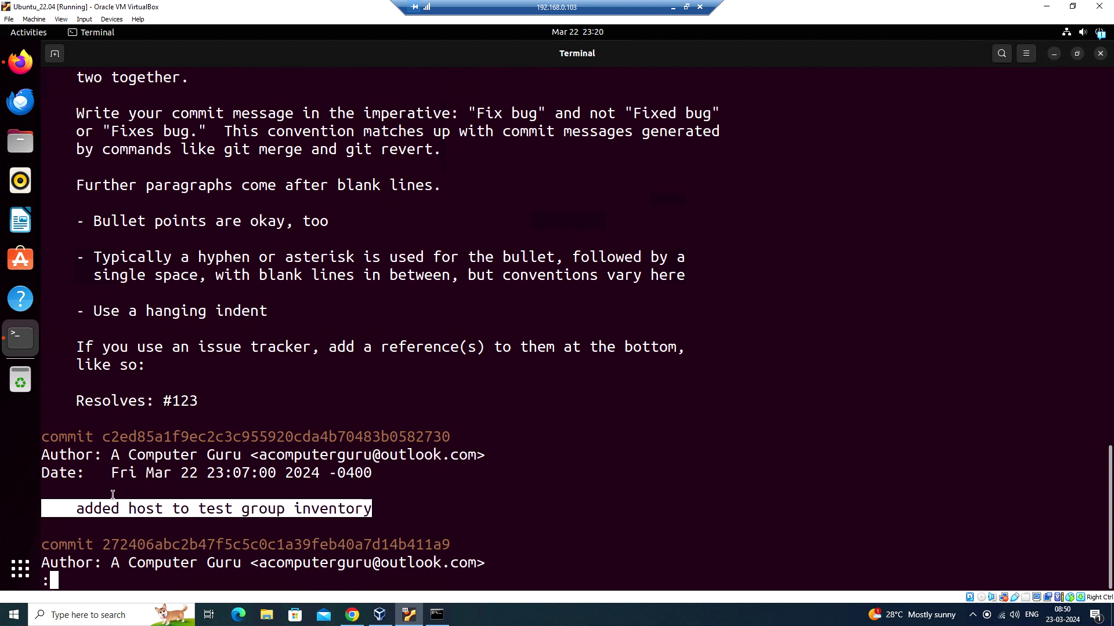
pyautogui.click(232, 492)
# Scroll through older commits and highlight the 'Bullet points are okay, too' line
pyautogui.press('Down')
pyautogui.press('Down')
pyautogui.press('Down')
pyautogui.press('Down')
pyautogui.press('Down')
pyautogui.press('Down')
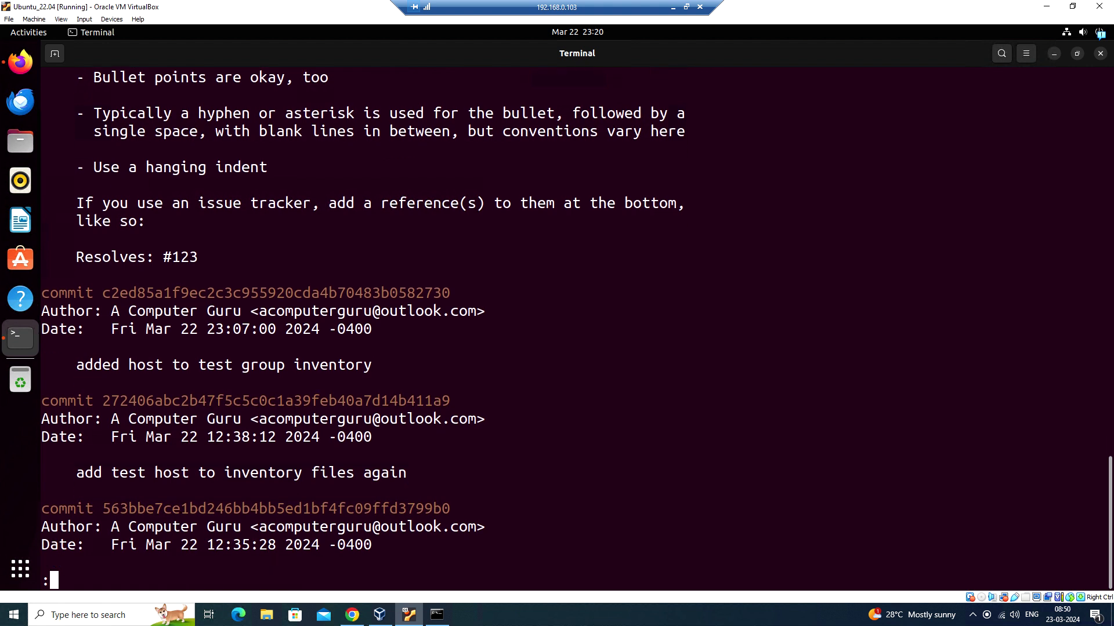
pyautogui.press('Down')
pyautogui.press('Down')
pyautogui.press('Down')
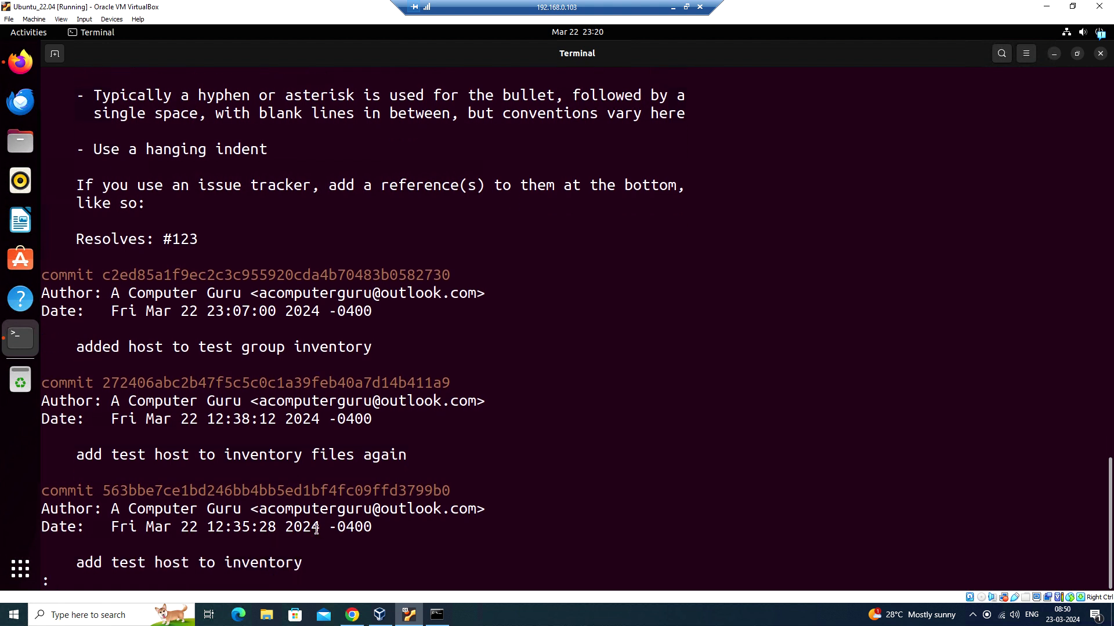
pyautogui.press('Down')
pyautogui.press('Down')
pyautogui.press('Down')
pyautogui.press('Down')
pyautogui.press('Down')
pyautogui.press('Down')
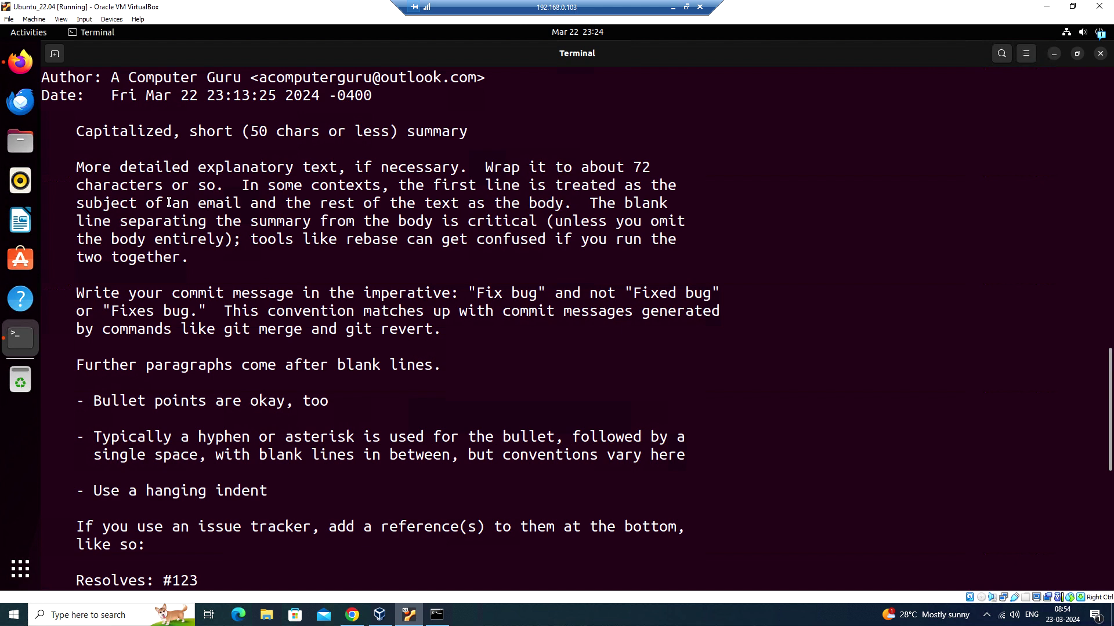
pyautogui.tripleClick(91, 401)
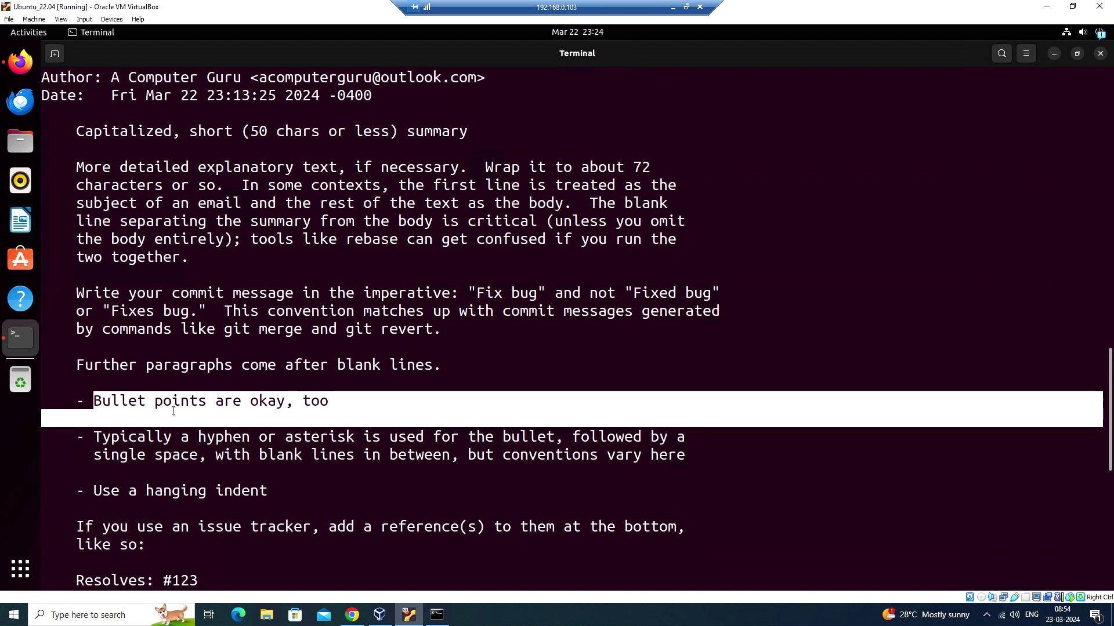
pyautogui.click(163, 453)
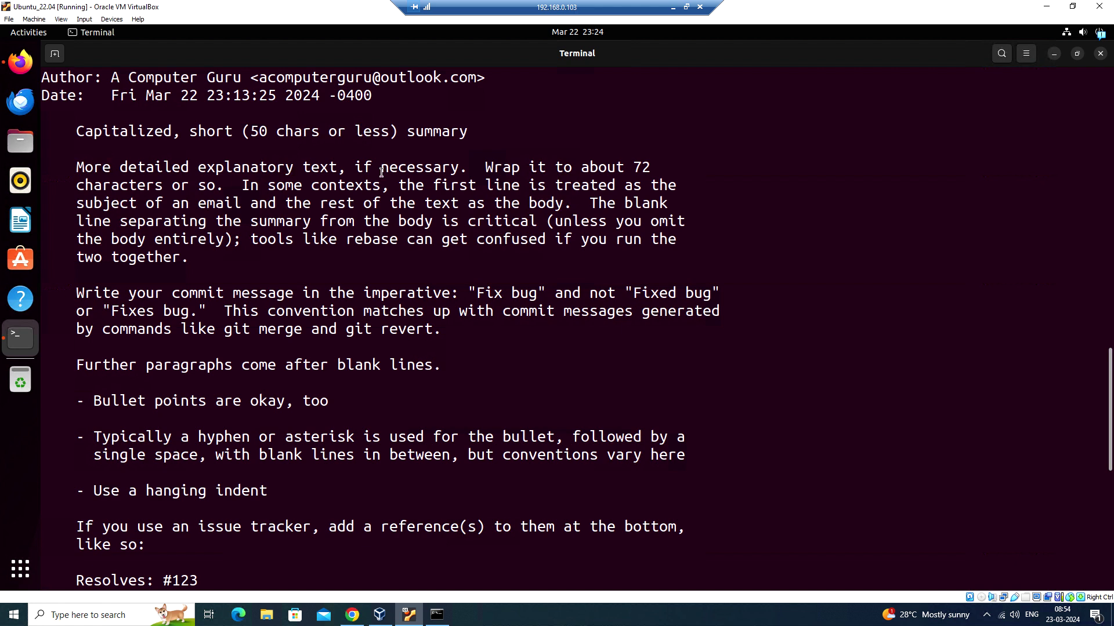
pyautogui.scroll(5, 198, 216)
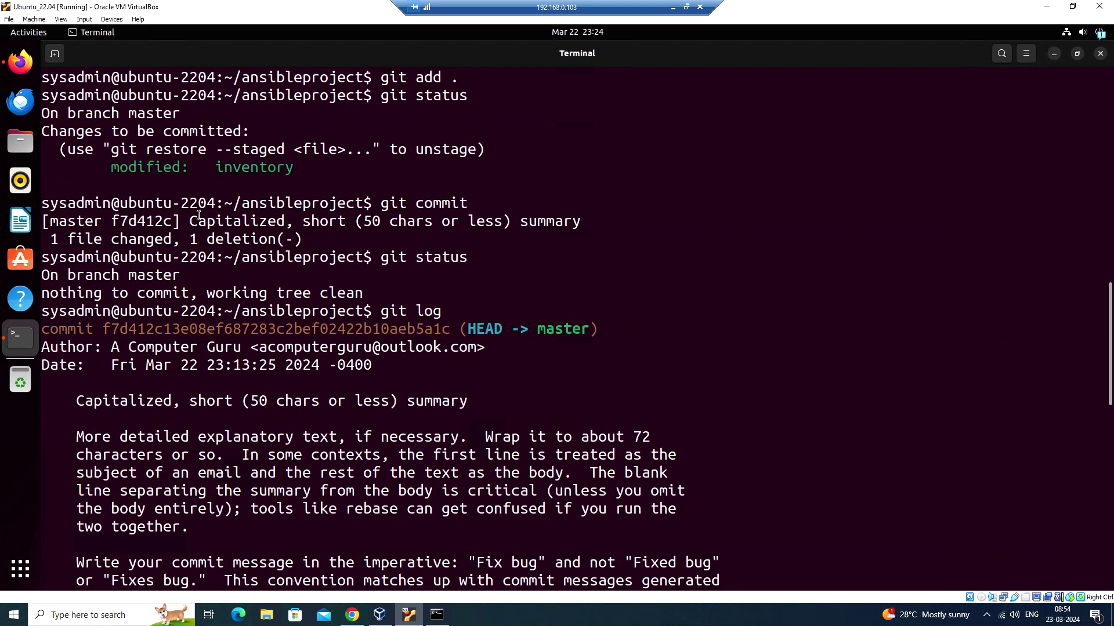
pyautogui.scroll(3, 250, 244)
pyautogui.scroll(-10, 250, 245)
pyautogui.scroll(-5, 250, 244)
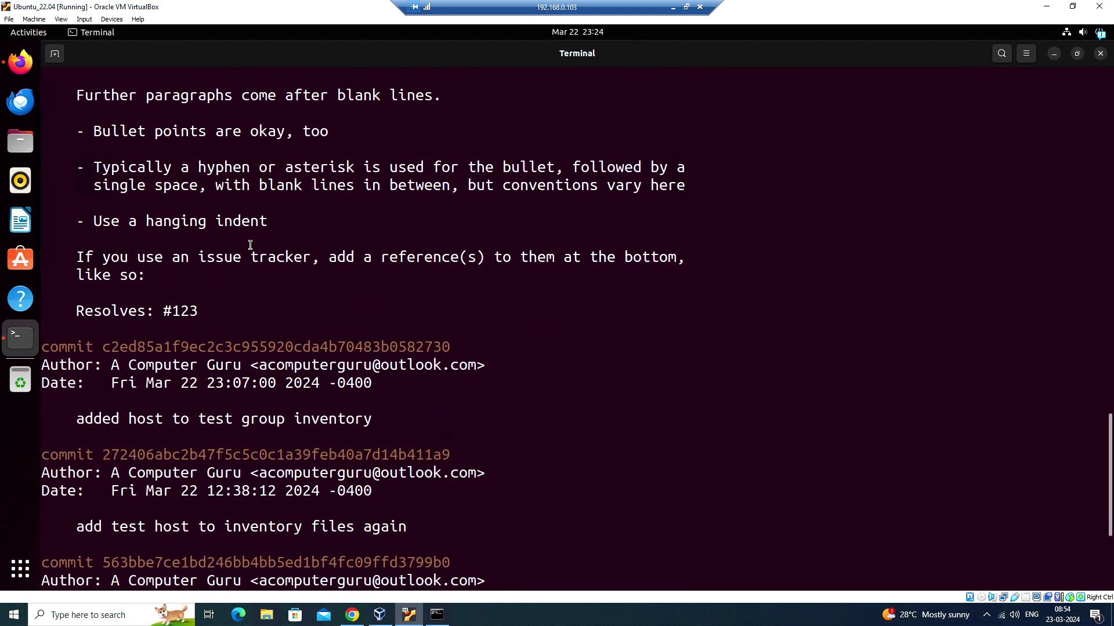
pyautogui.scroll(-1, 250, 244)
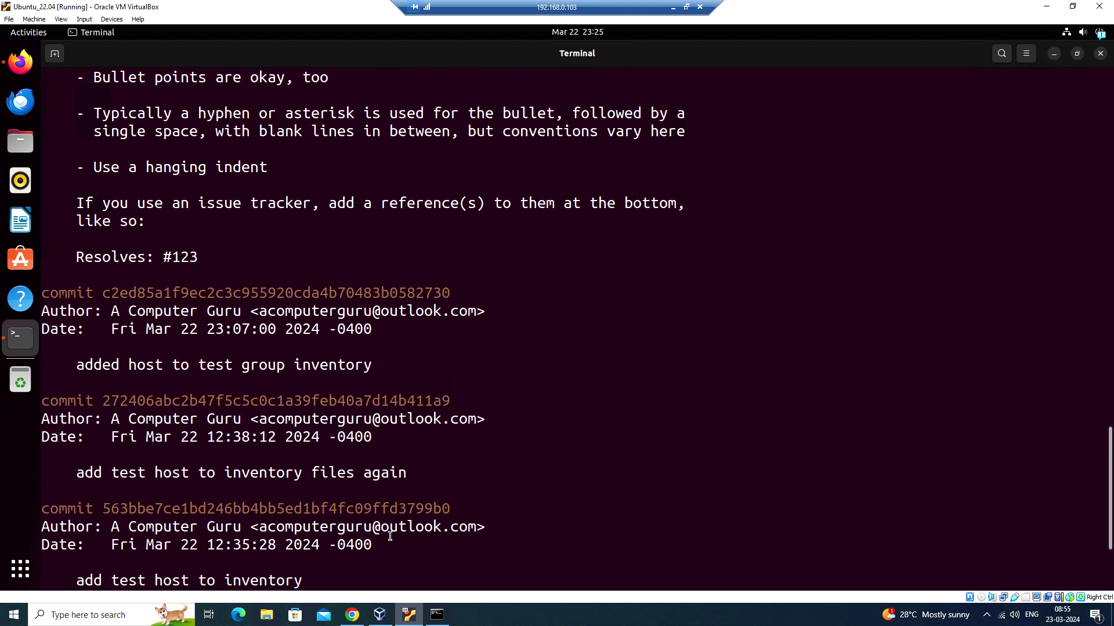
pyautogui.scroll(-3, 389, 537)
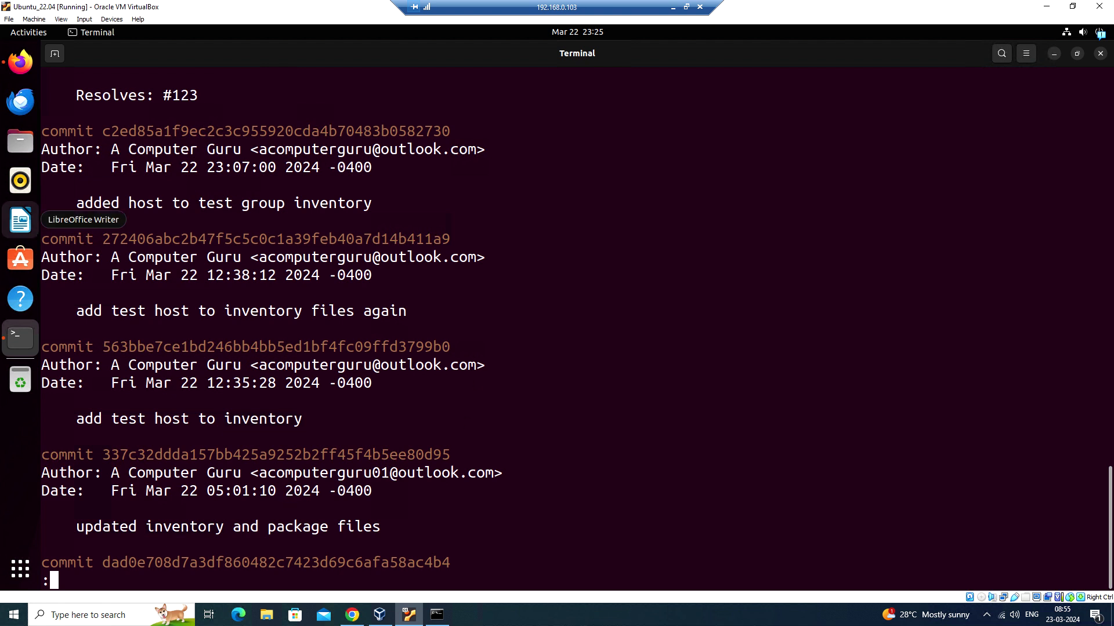
# Quit the git log pager with q and get a fresh shell prompt
pyautogui.press('q')
pyautogui.press('Return')
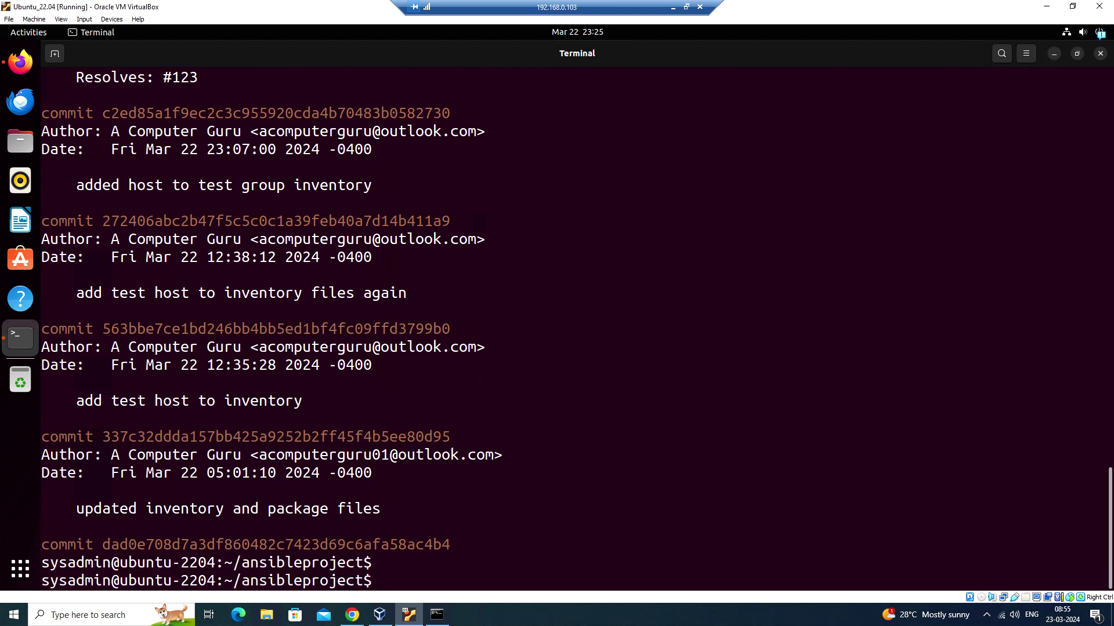